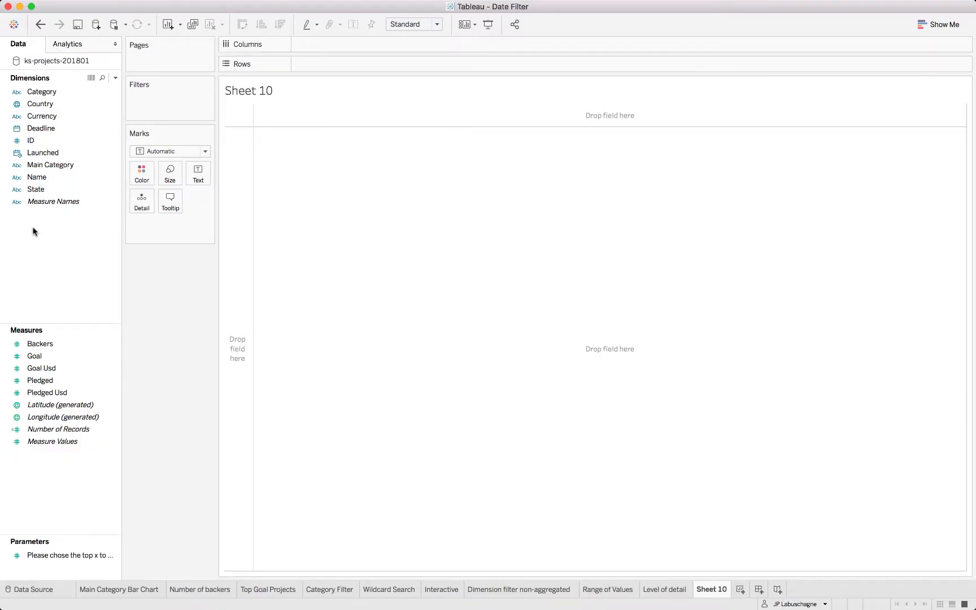
# - Change the data type of the Launched field from Date & Time to Date
pyautogui.click(37, 165)
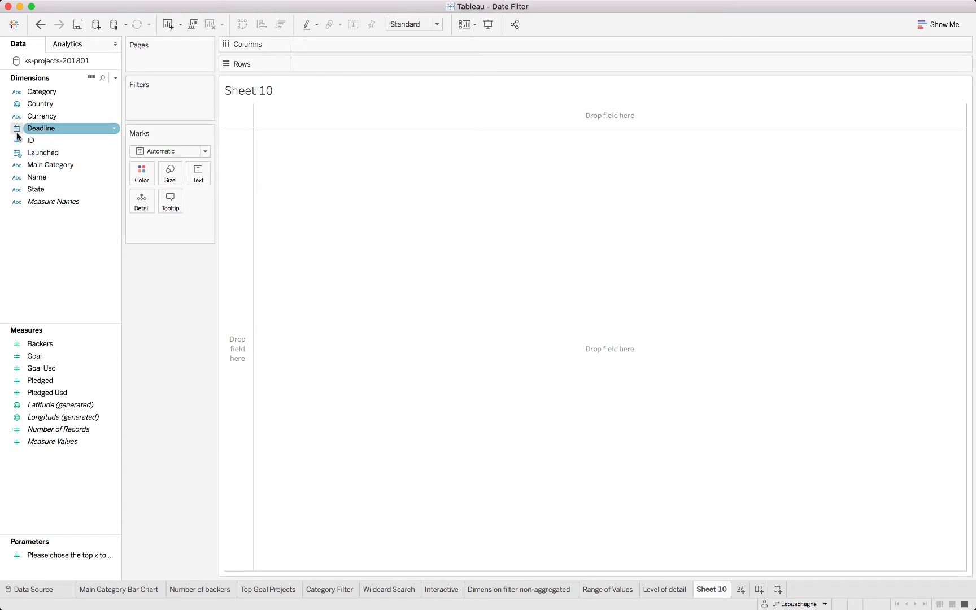
pyautogui.click(18, 153)
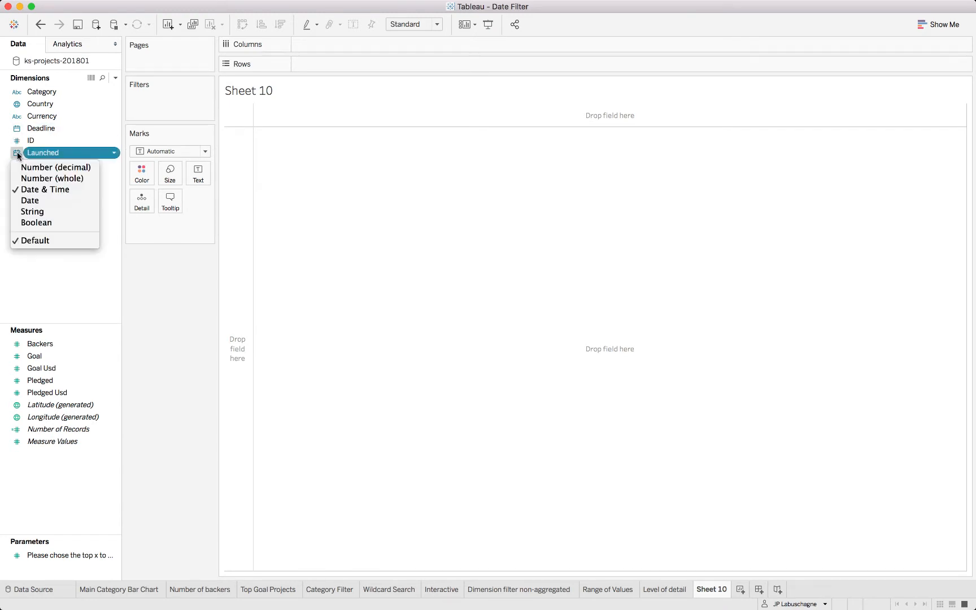
pyautogui.click(30, 200)
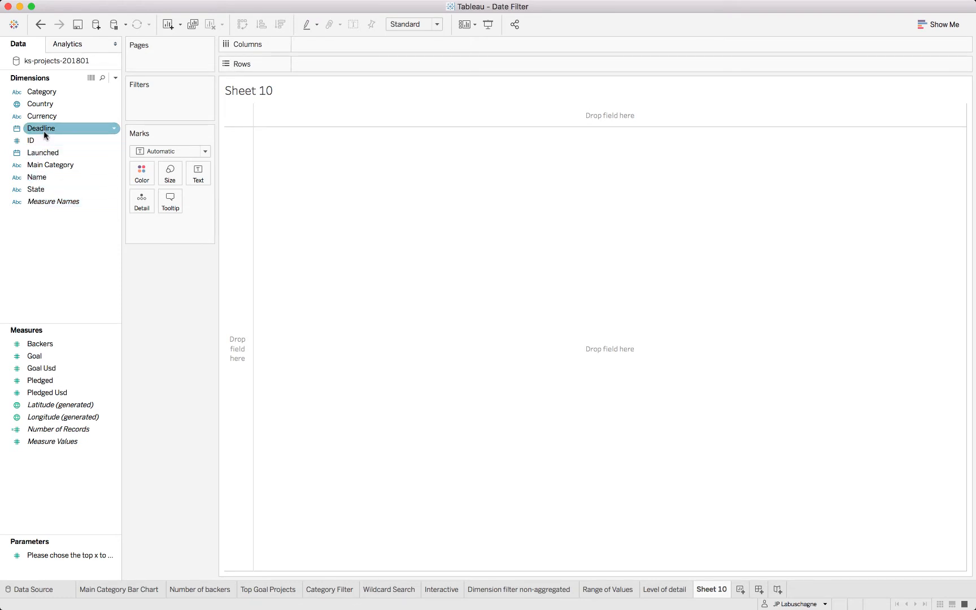
# - Build a text table with Launched by year in the columns and Number of Records as the values
pyautogui.moveTo(44, 150); pyautogui.dragTo(310, 44)
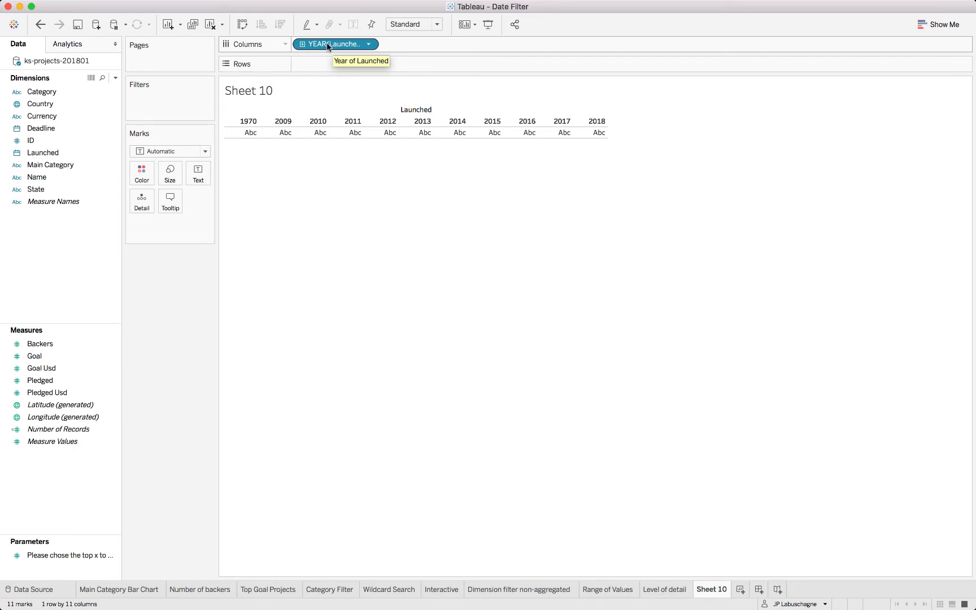
pyautogui.click(370, 45)
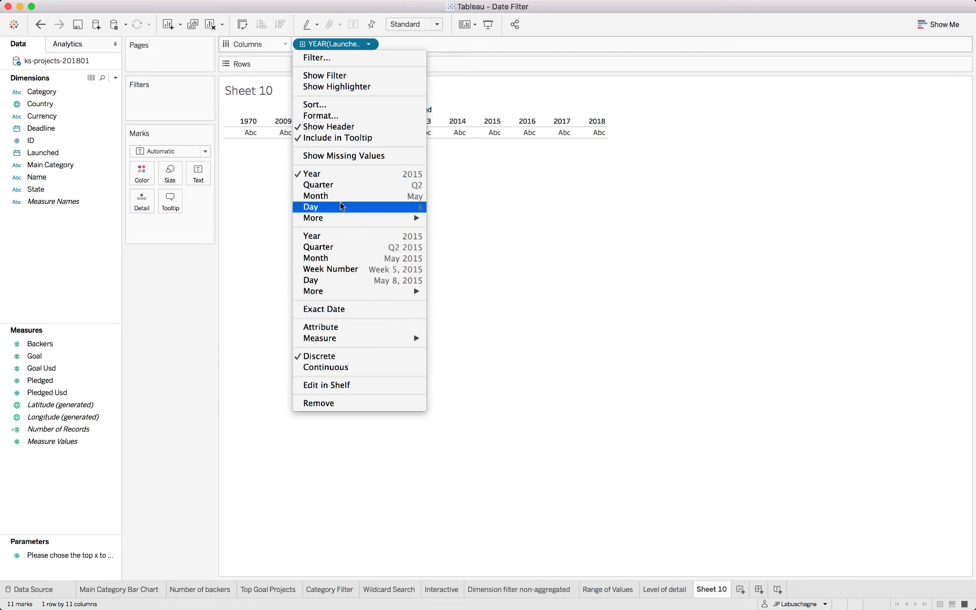
pyautogui.moveTo(340, 218)
pyautogui.click(530, 224)
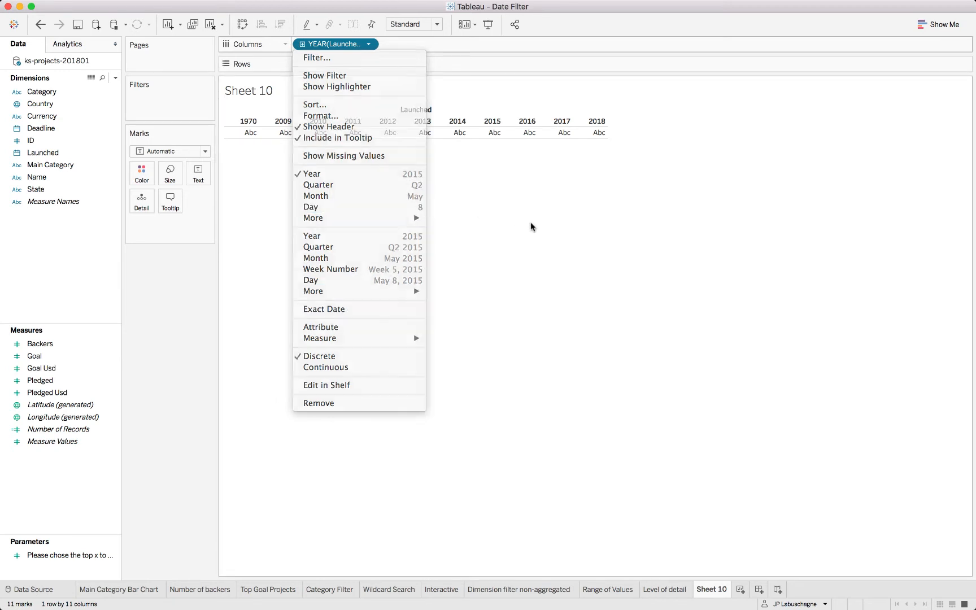
pyautogui.doubleClick(93, 428)
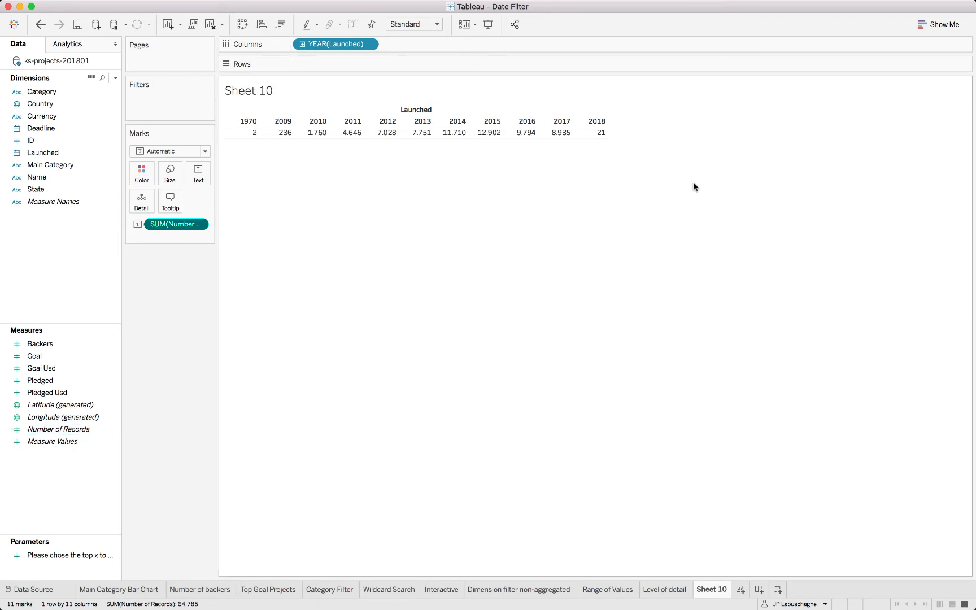
# - Turn the table into a horizontal bar chart and swap rows and columns to make the bars vertical
pyautogui.click(918, 25)
pyautogui.click(910, 110)
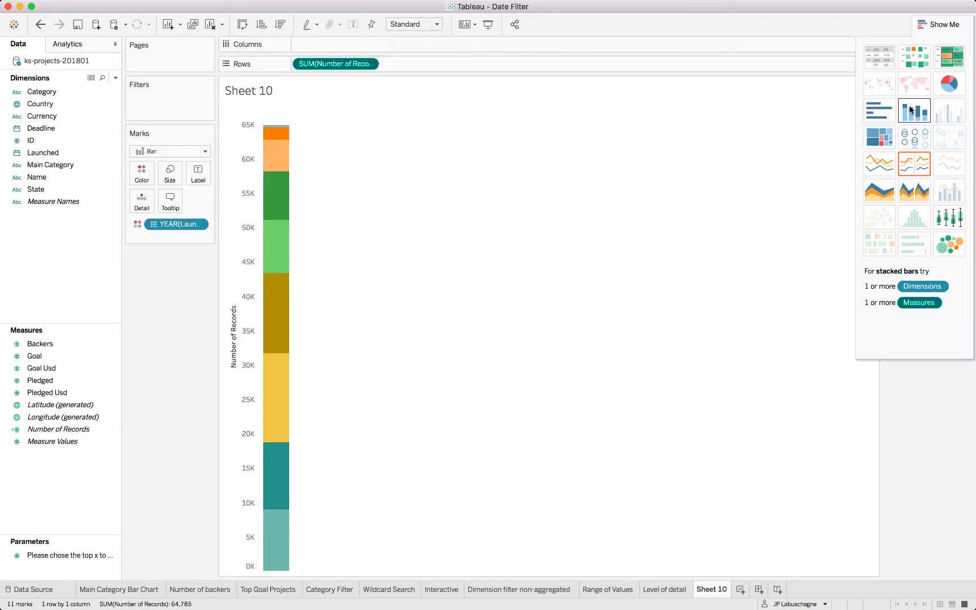
pyautogui.click(879, 110)
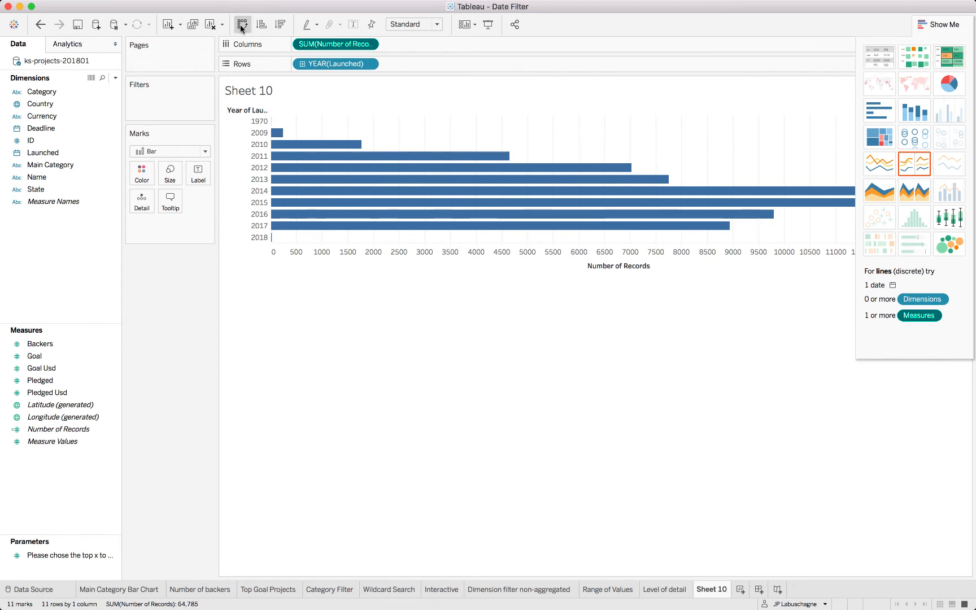
pyautogui.click(242, 24)
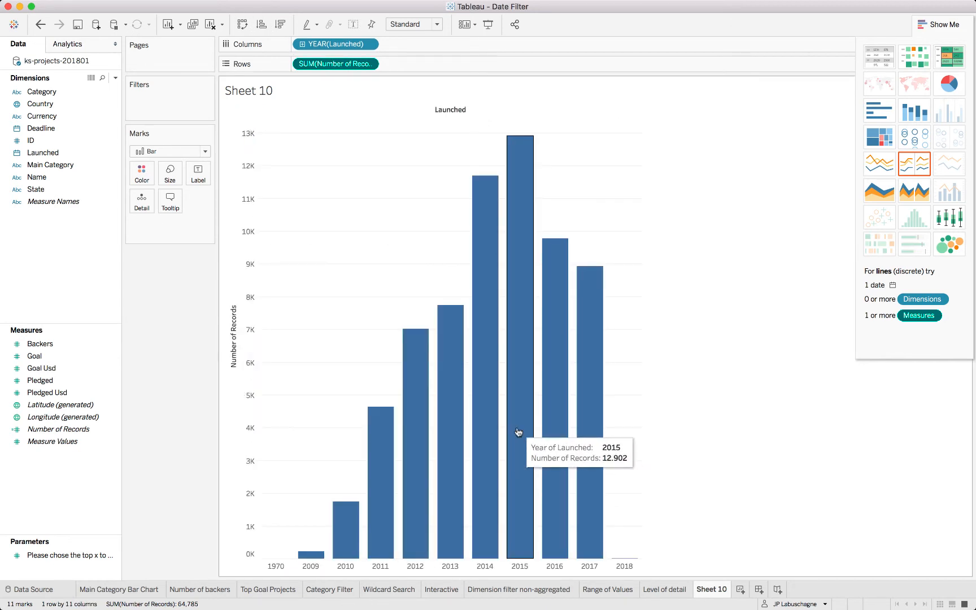
# - Change the discrete date level of Launched in the columns to Day, inspect the first bar, and change it to Month
pyautogui.click(368, 44)
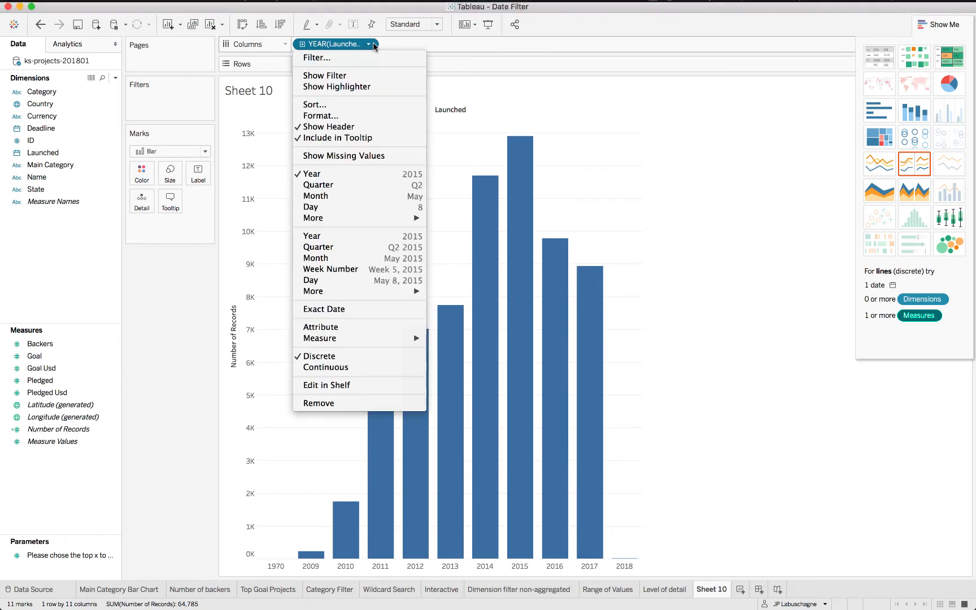
pyautogui.click(370, 205)
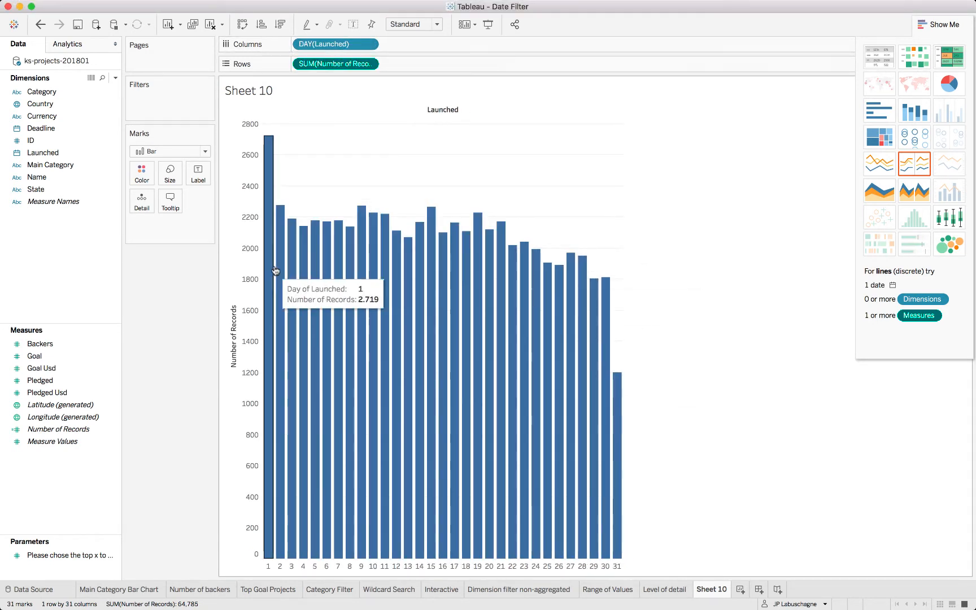
pyautogui.click(927, 26)
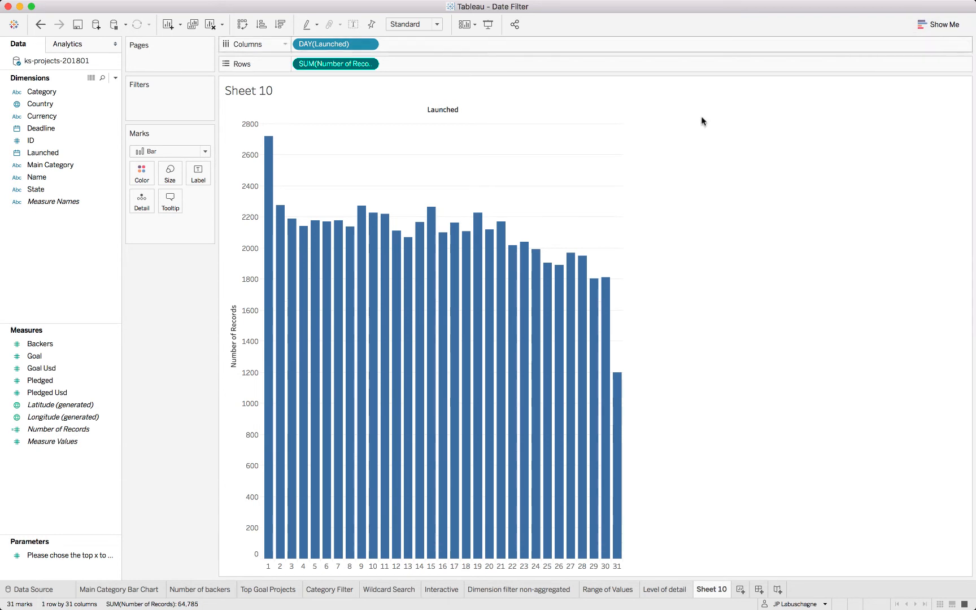
pyautogui.moveTo(265, 179)
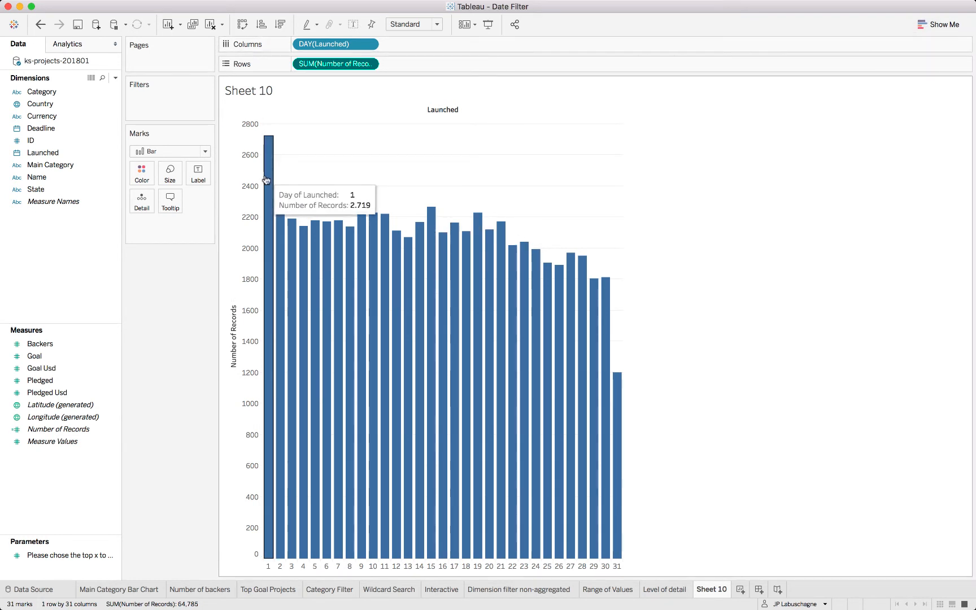
pyautogui.click(369, 44)
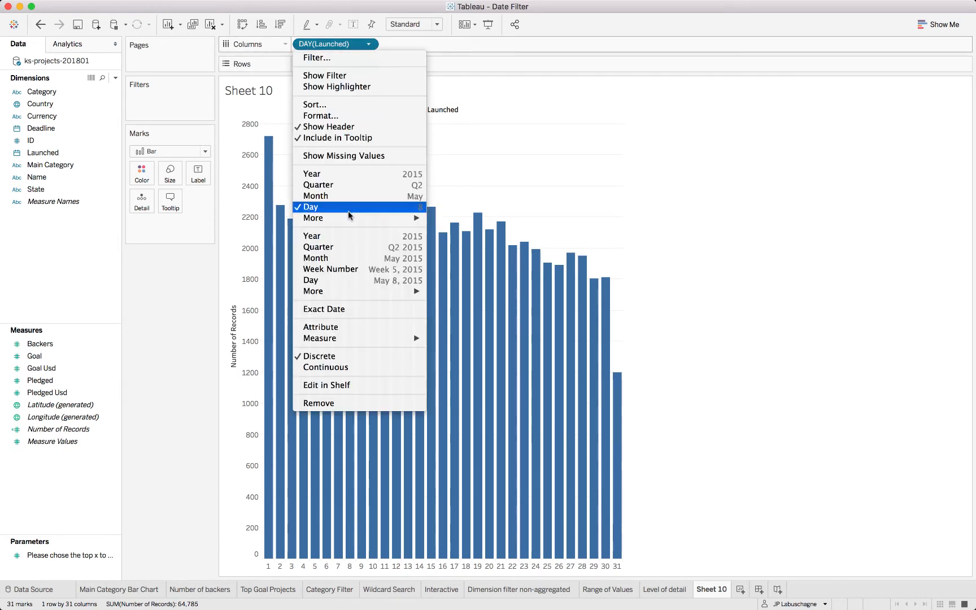
pyautogui.click(350, 197)
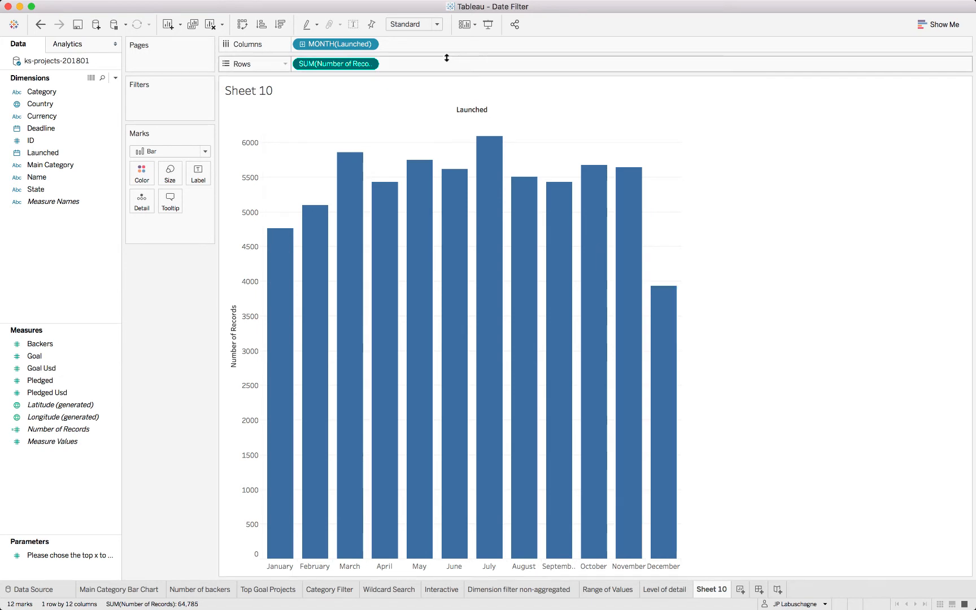
# - Switch Launched in the columns to the continuous Year level and inspect the yearly record counts
pyautogui.click(367, 44)
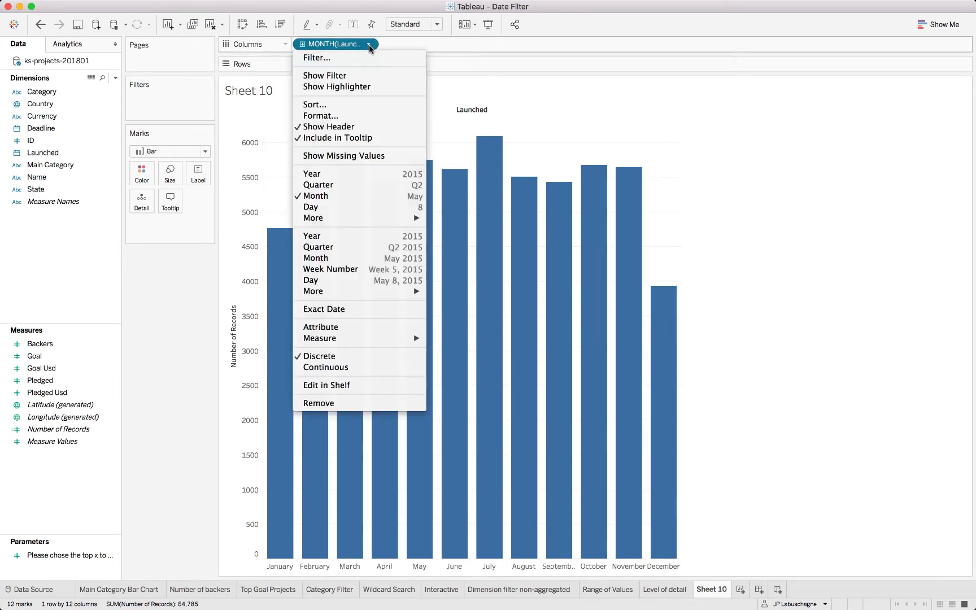
pyautogui.moveTo(371, 222)
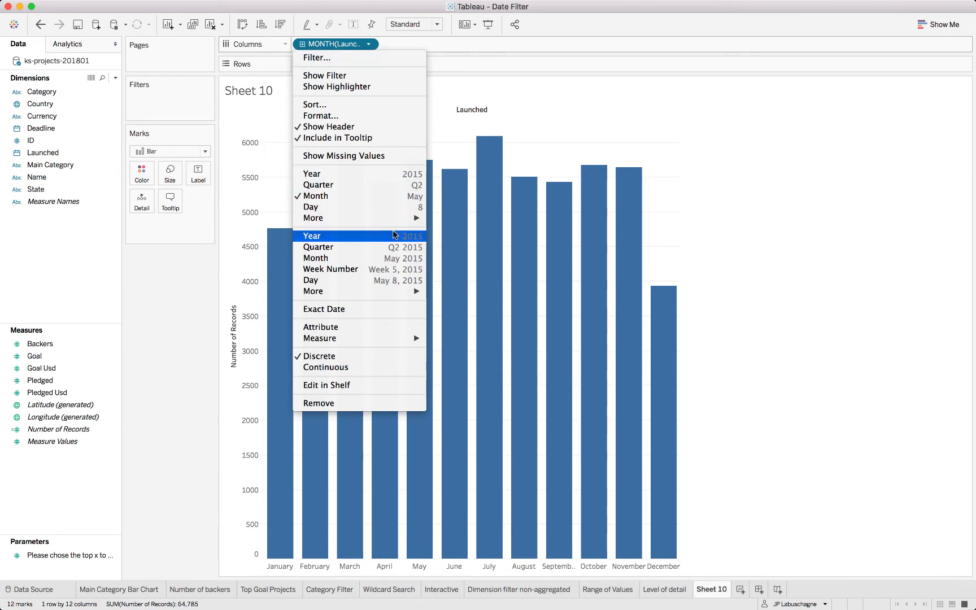
pyautogui.moveTo(401, 286)
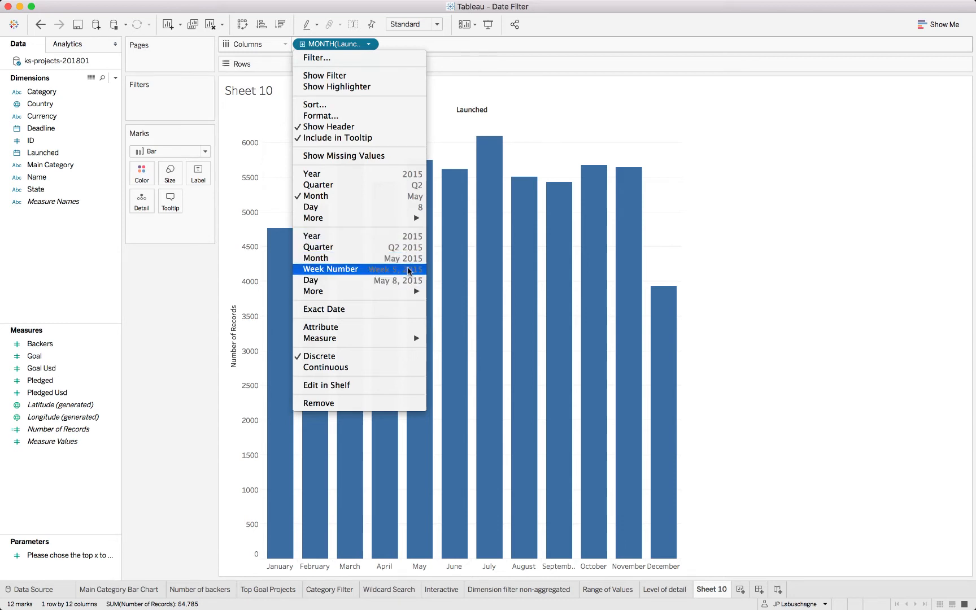
pyautogui.click(413, 236)
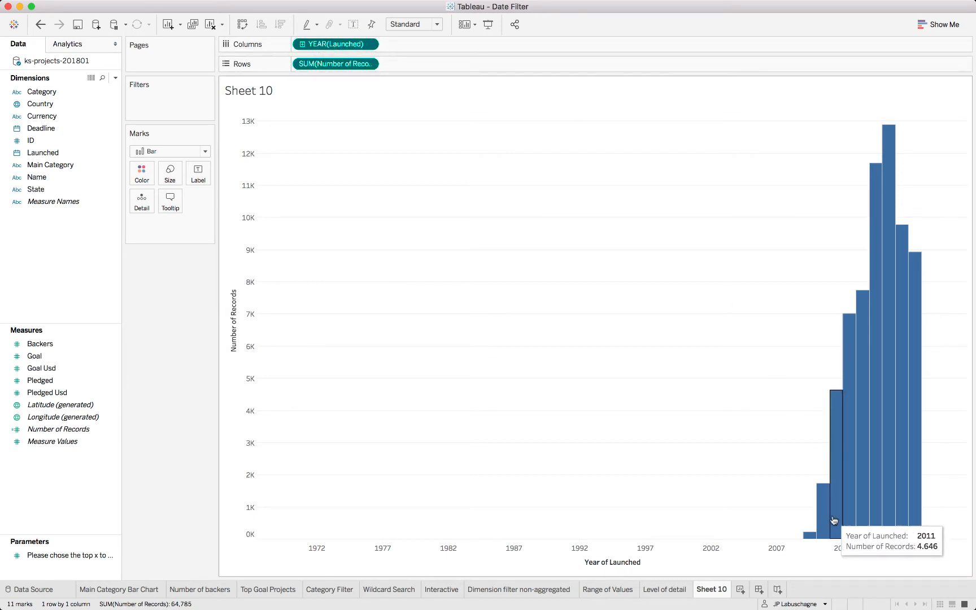
pyautogui.moveTo(866, 517)
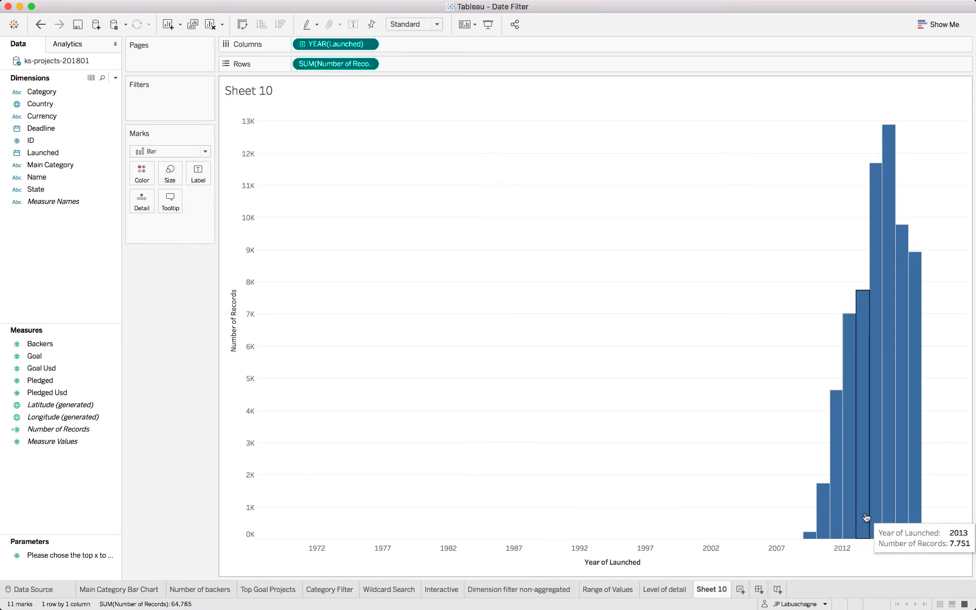
# - Drill the continuous Launched date down from year to quarter and to month, and check its other date level options
pyautogui.click(302, 45)
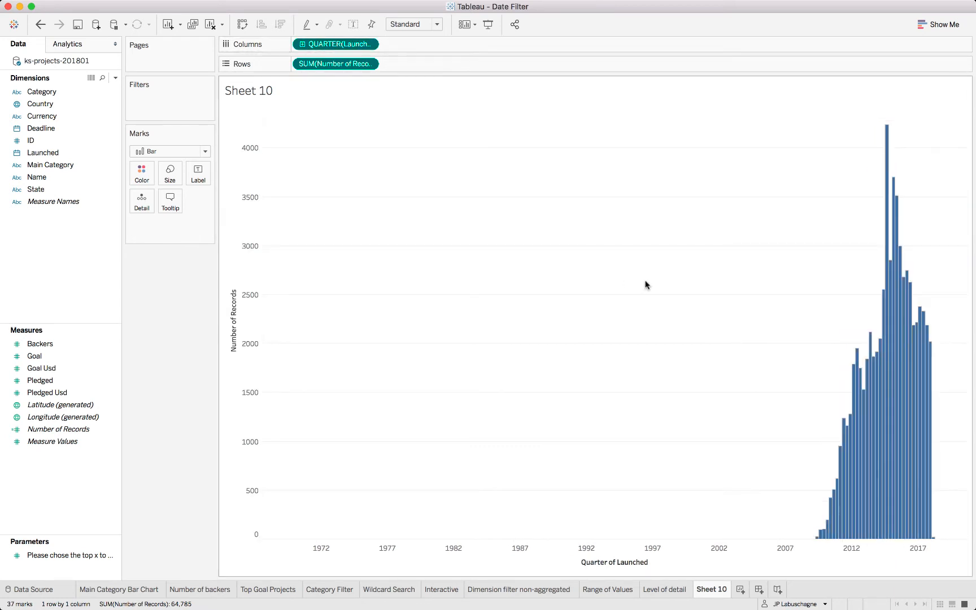
pyautogui.click(302, 45)
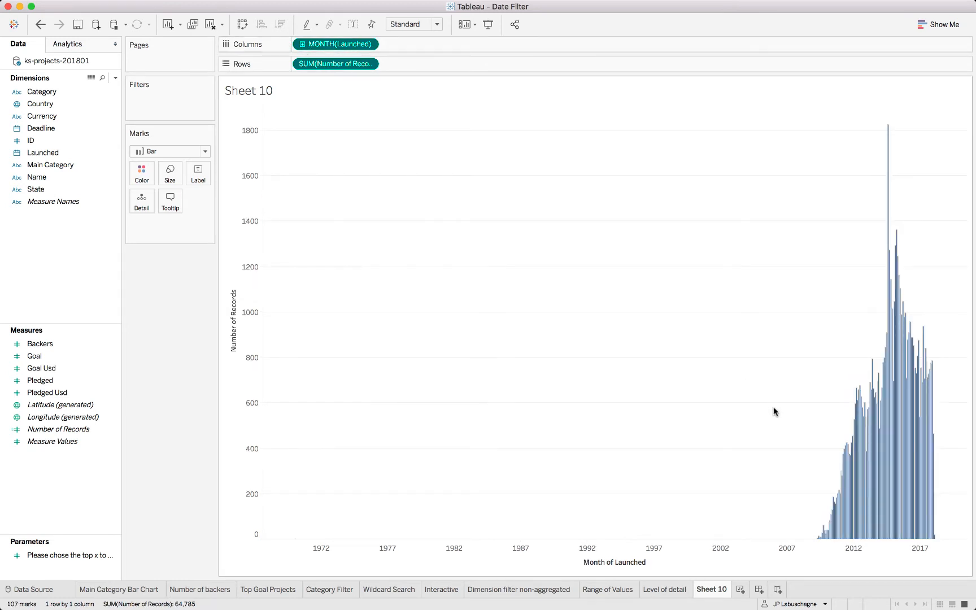
pyautogui.click(368, 44)
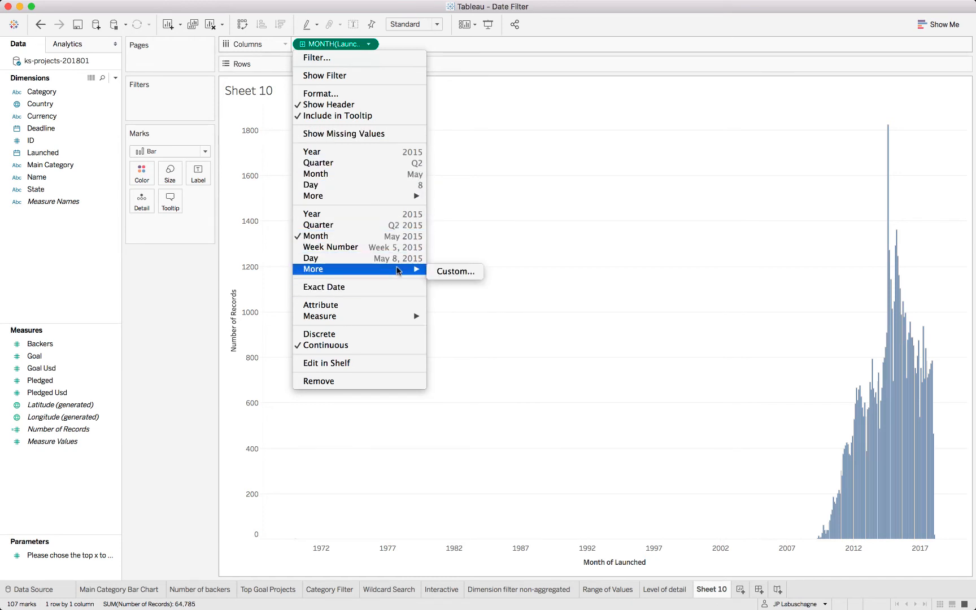
pyautogui.click(404, 47)
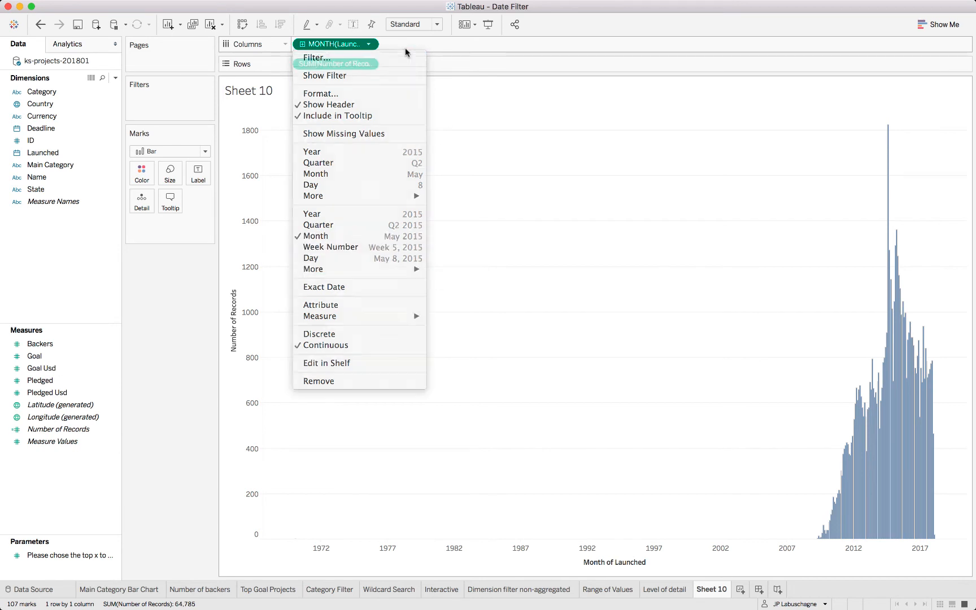
# - Clear the view by removing Number of Records from the rows and Launched from the columns
pyautogui.moveTo(335, 63); pyautogui.dragTo(184, 310)
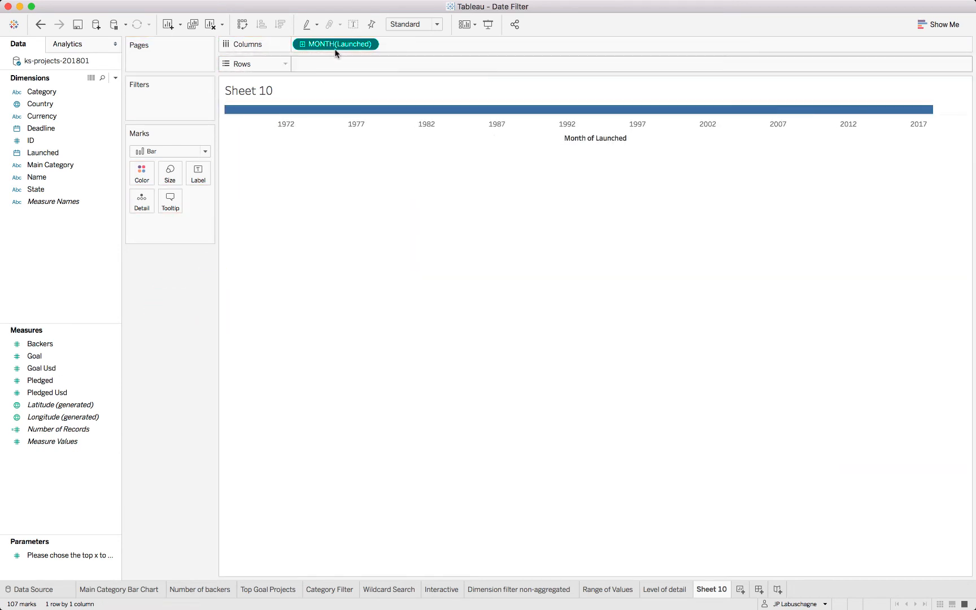
pyautogui.moveTo(337, 45); pyautogui.dragTo(178, 292)
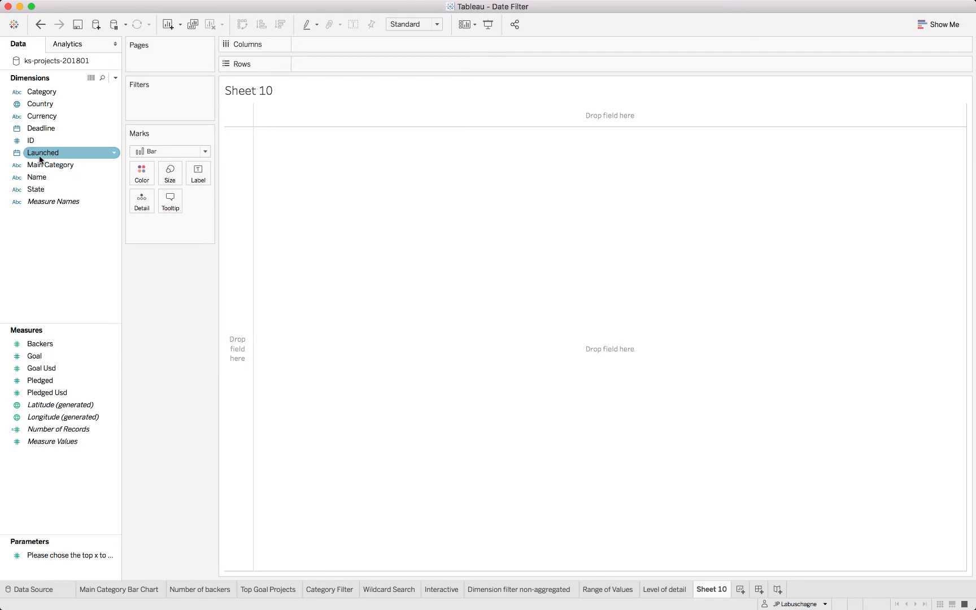
# - Begin a Range of Dates filter on Launched and set its starting date to 13/08/1983
pyautogui.moveTo(35, 153); pyautogui.dragTo(148, 105)
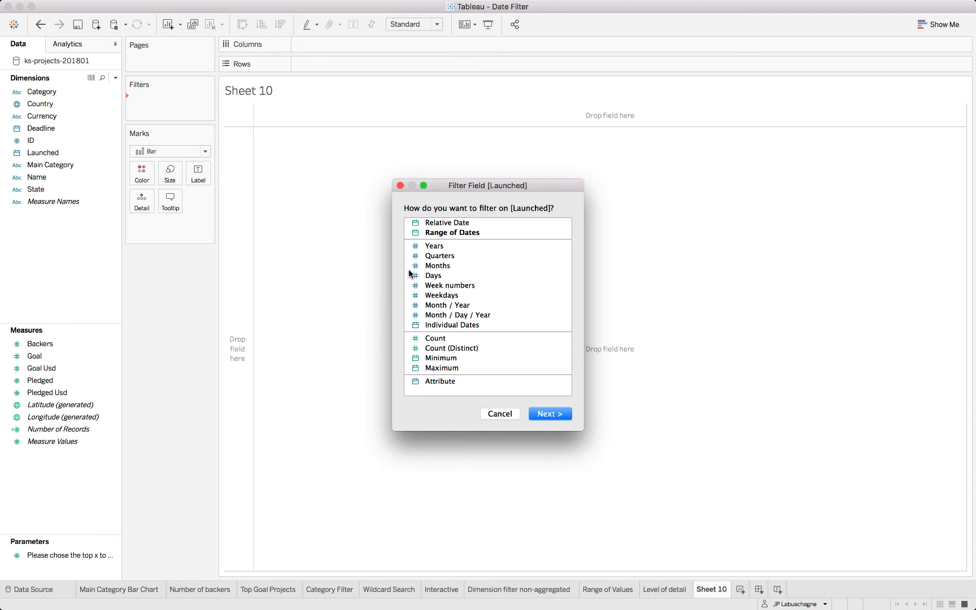
pyautogui.doubleClick(435, 233)
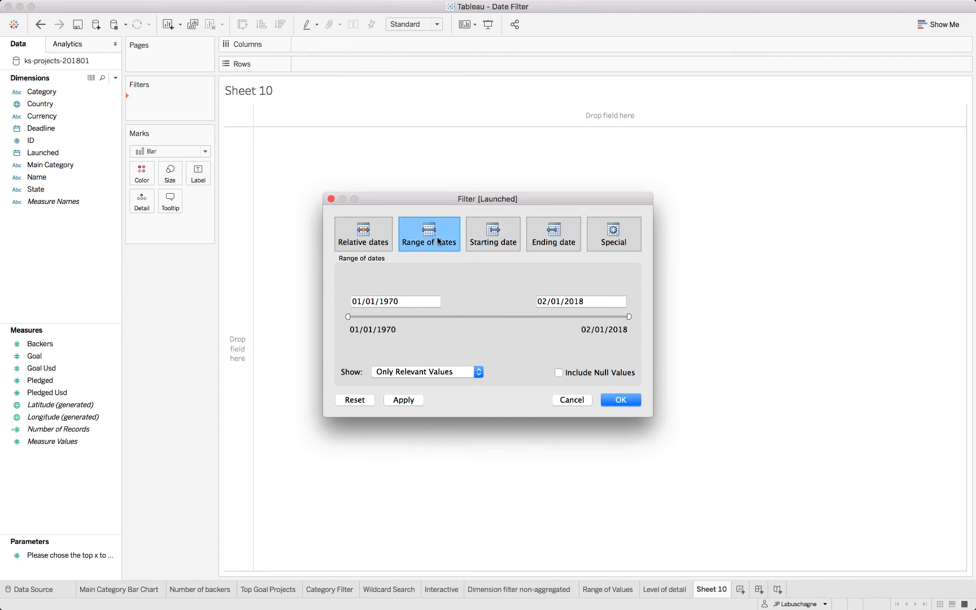
pyautogui.moveTo(355, 317); pyautogui.dragTo(433, 317)
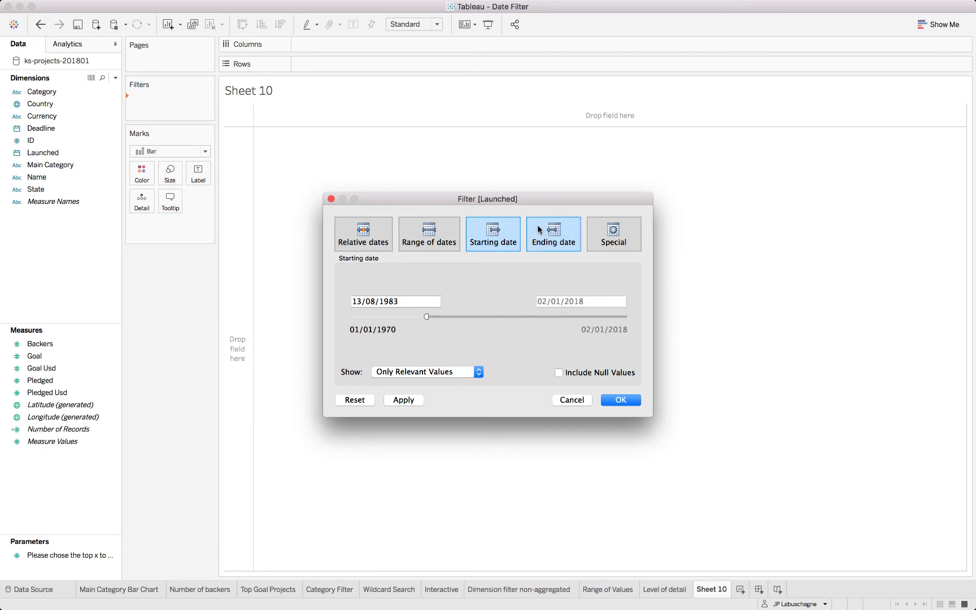
# - Switch the Launched filter to relative dates covering the next 3 days
pyautogui.click(373, 241)
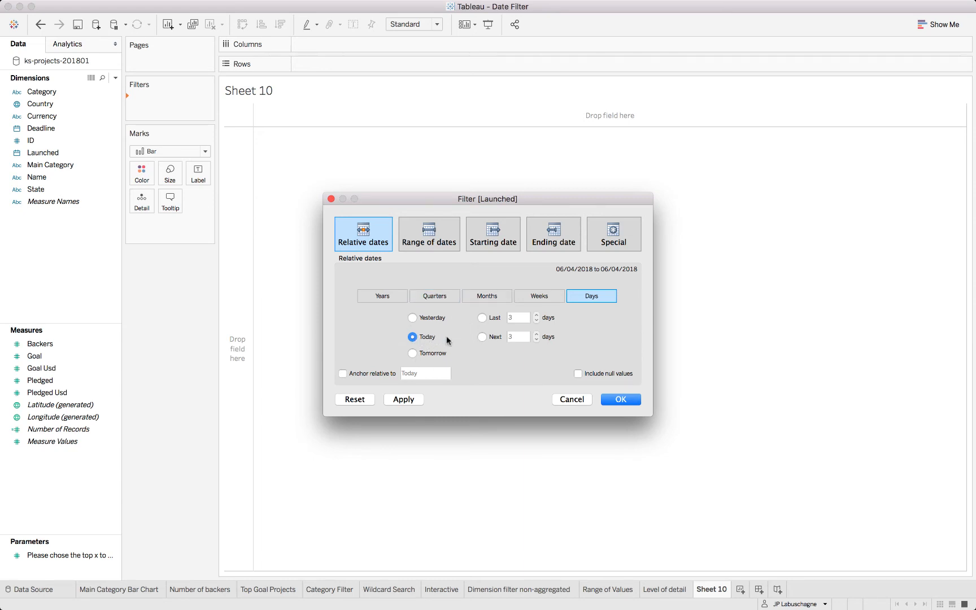
pyautogui.click(483, 337)
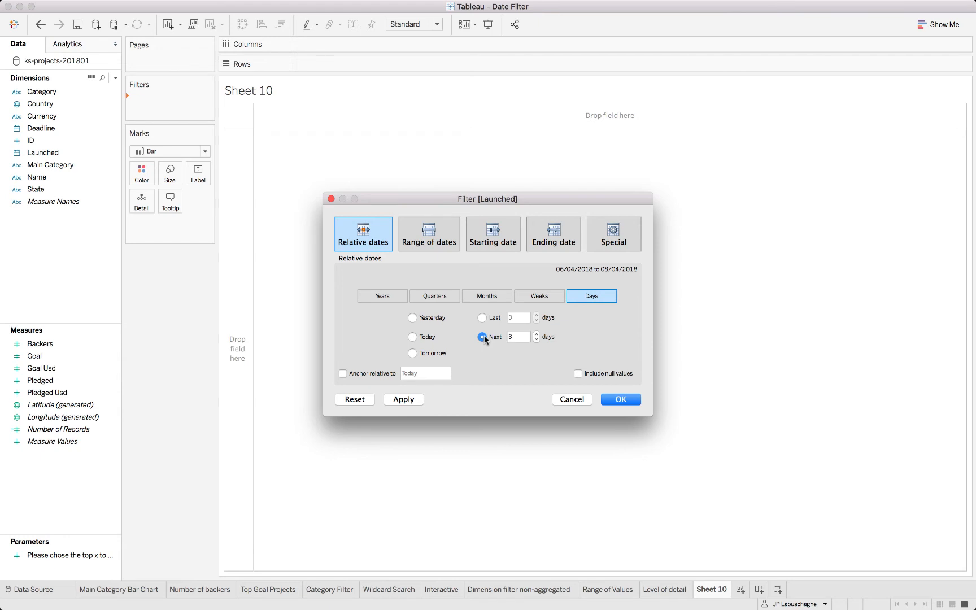
pyautogui.click(412, 336)
pyautogui.click(483, 336)
# - Try anchoring the relative date range to 06/04/2018, view the anchor calendar, and turn the anchor off again
pyautogui.click(350, 374)
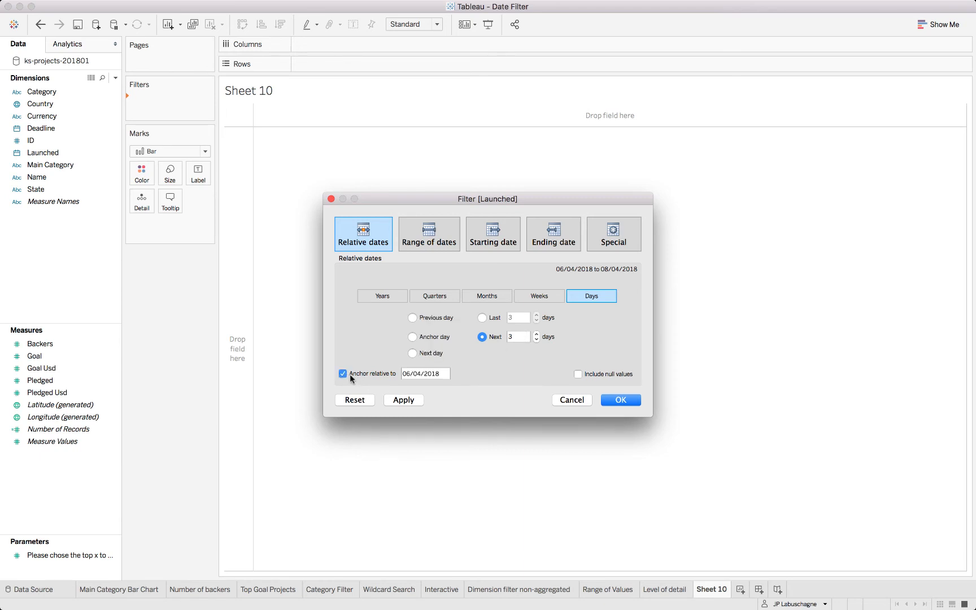
pyautogui.click(432, 373)
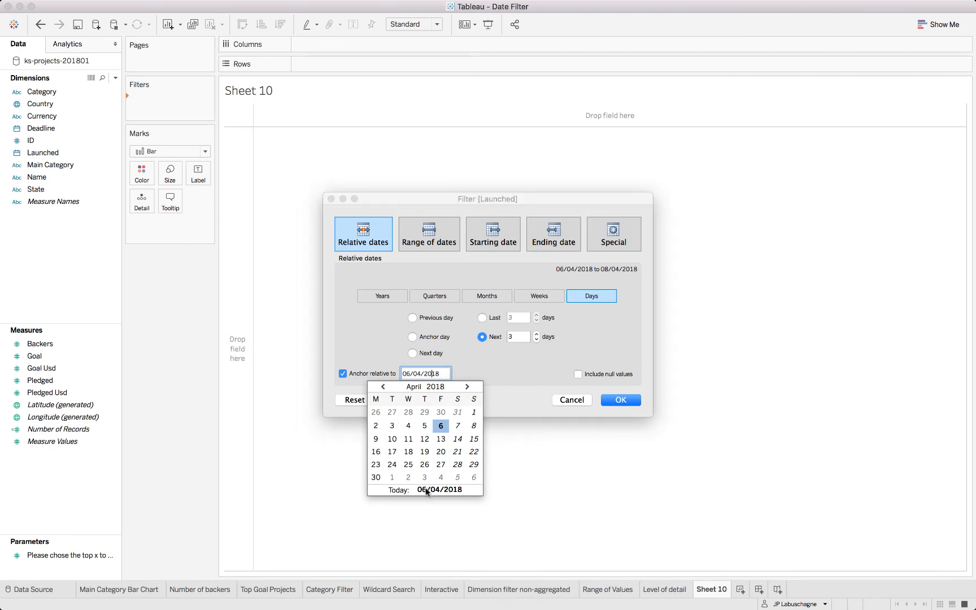
pyautogui.click(363, 373)
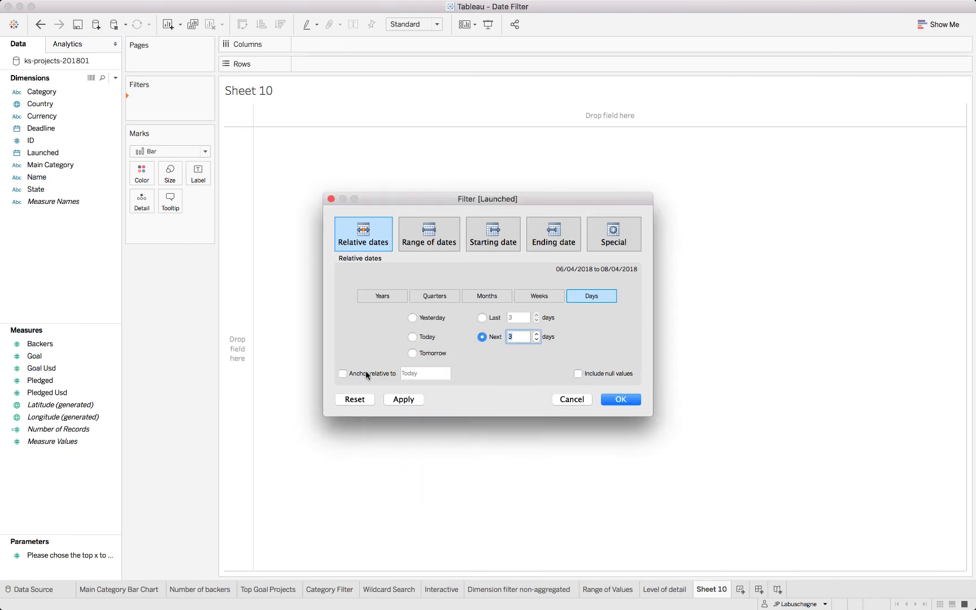
pyautogui.click(364, 371)
pyautogui.click(387, 374)
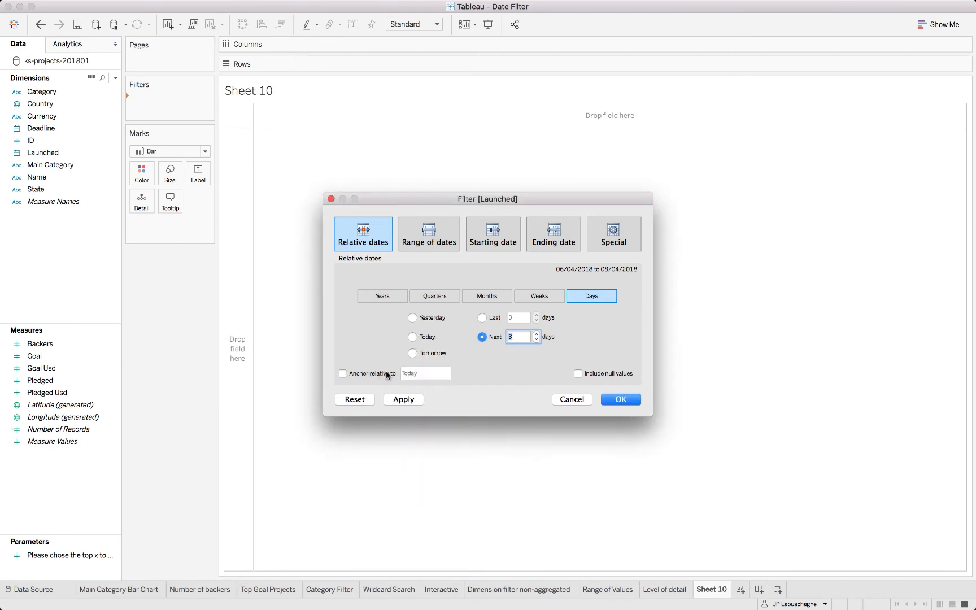
pyautogui.doubleClick(508, 334)
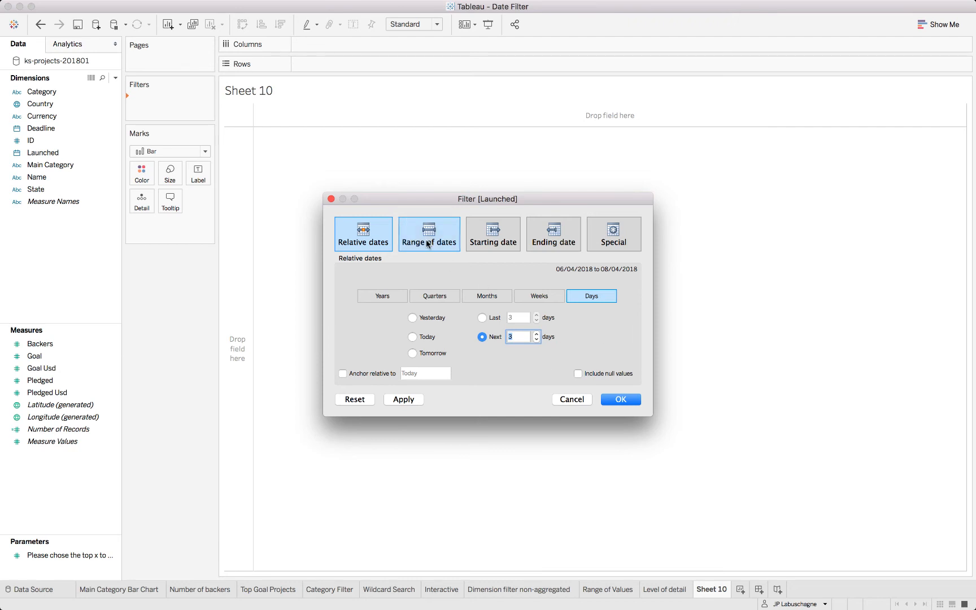
# - Switch the Launched filter to a range of dates, move its starting date to 07/10/2013, and accept the filter
pyautogui.click(448, 242)
pyautogui.click(477, 241)
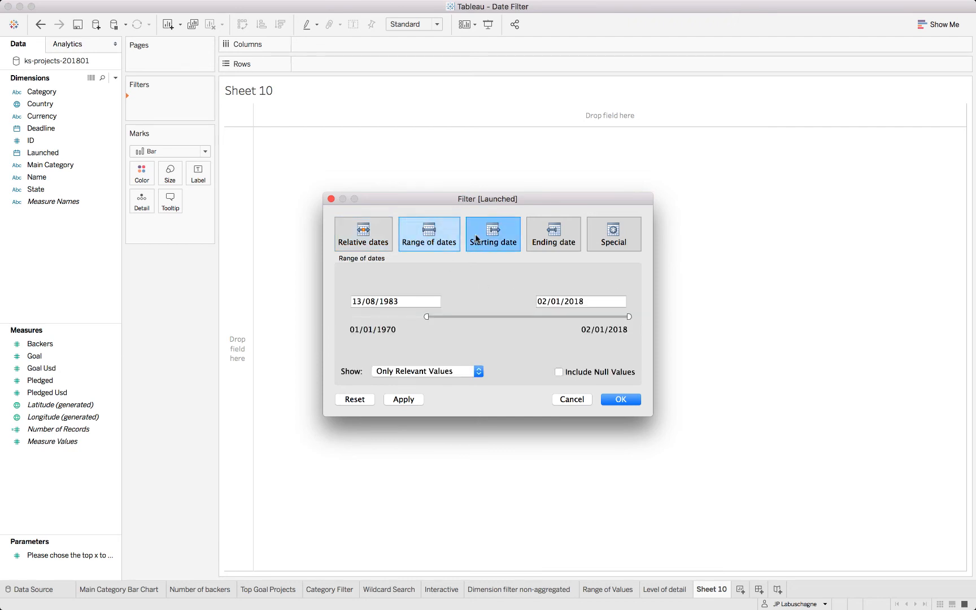
pyautogui.click(415, 241)
pyautogui.moveTo(425, 316); pyautogui.dragTo(599, 319)
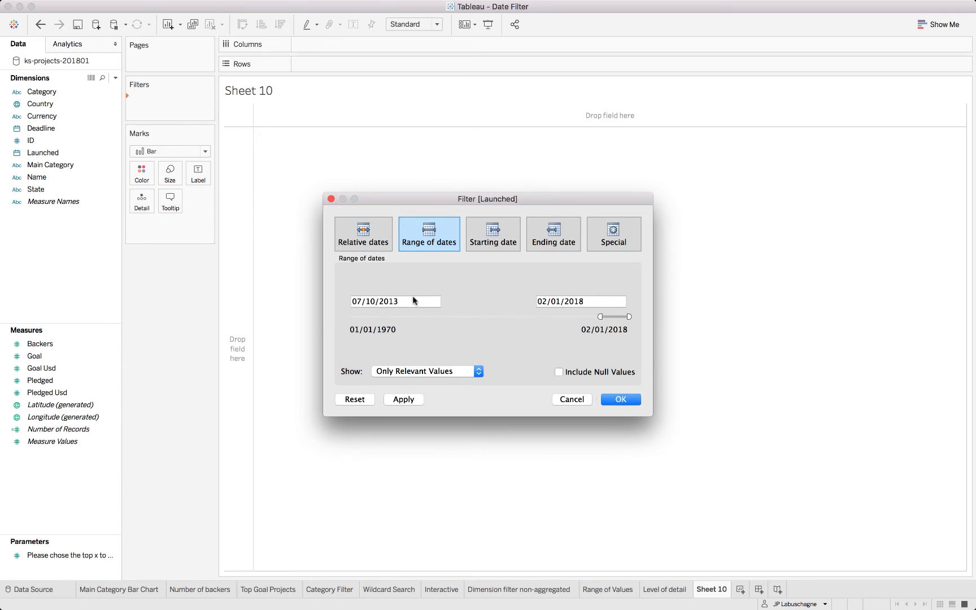
pyautogui.click(620, 399)
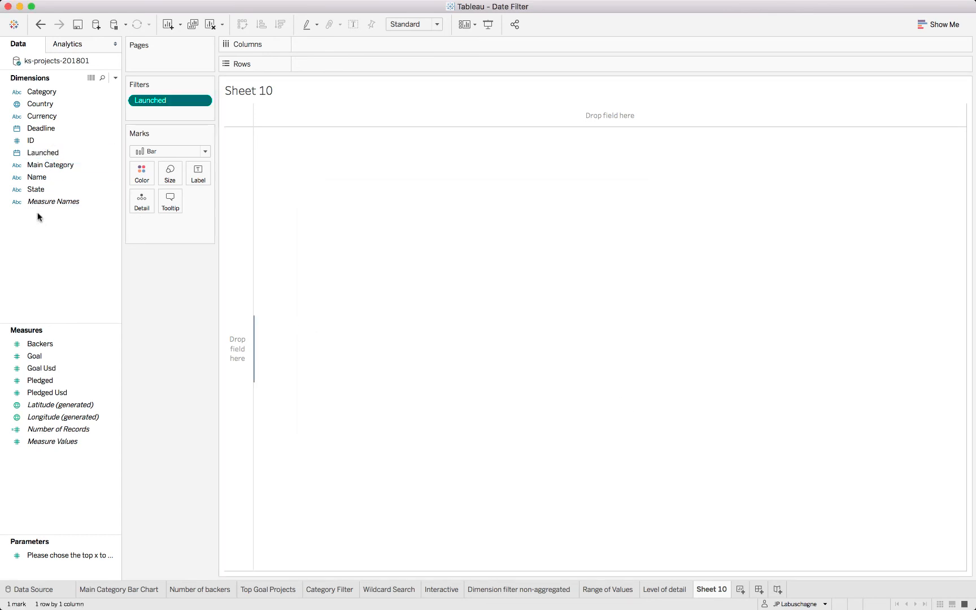
# - Chart Number of Records against Launched, with Launched on the columns as continuous Week Number
pyautogui.moveTo(51, 153); pyautogui.dragTo(318, 44)
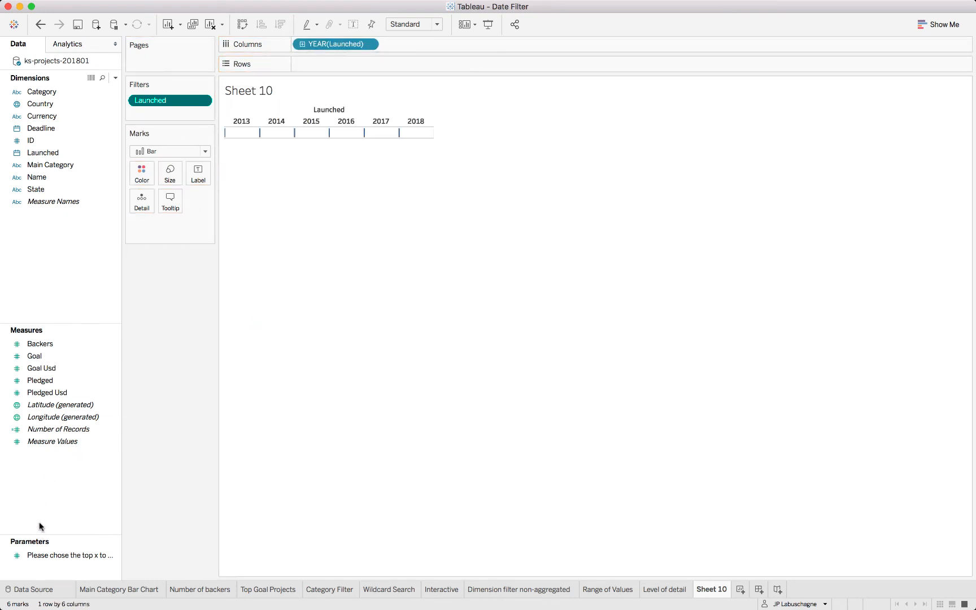
pyautogui.click(368, 44)
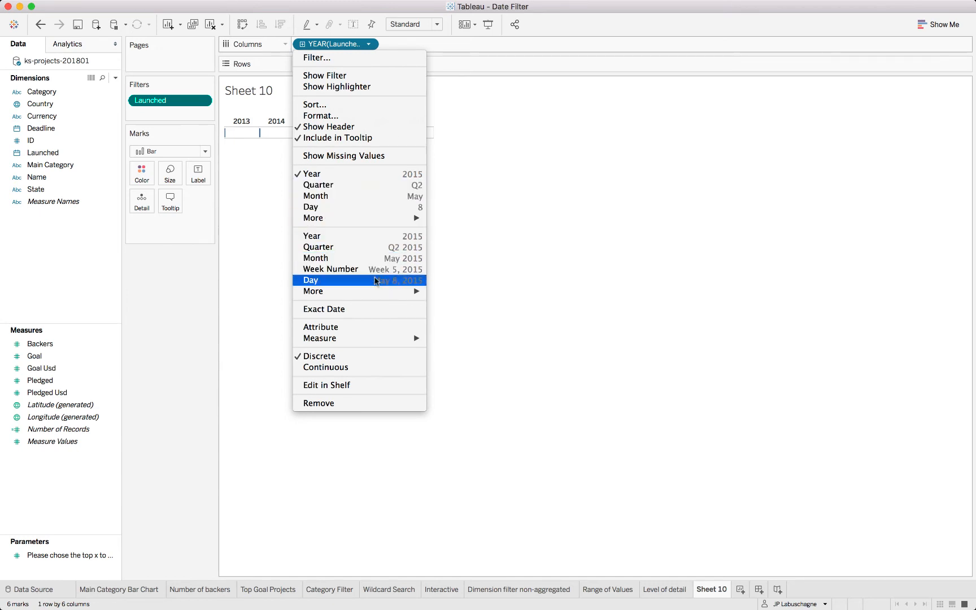
pyautogui.click(375, 271)
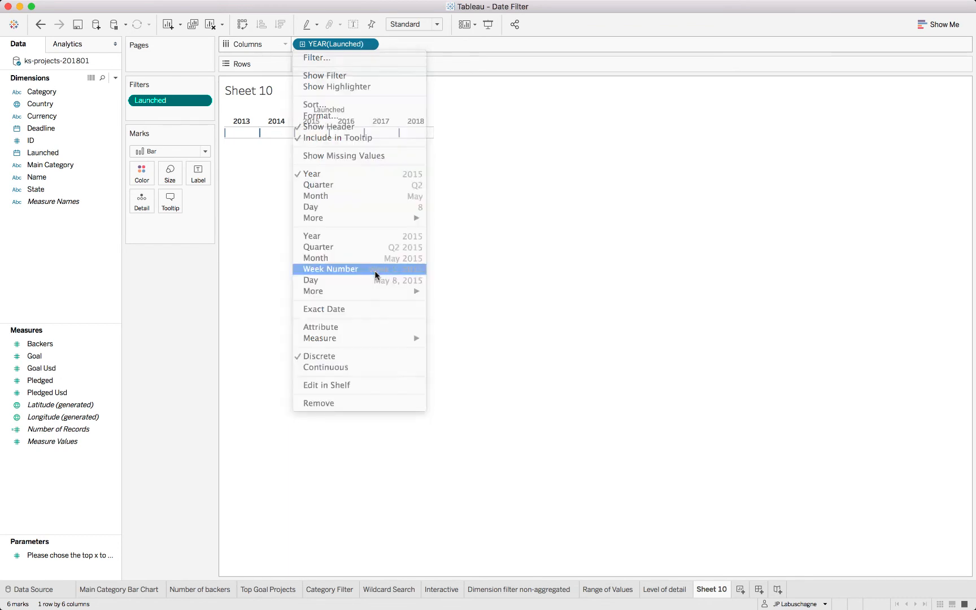
pyautogui.doubleClick(65, 431)
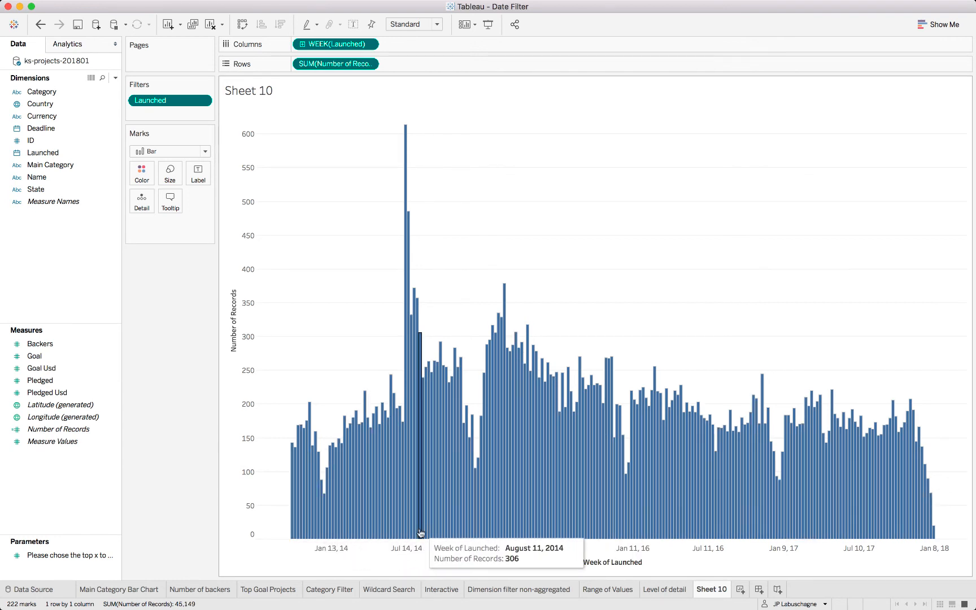
# - Rename the Sheet 10 worksheet as "Contious Measure Filter"
pyautogui.doubleClick(712, 593)
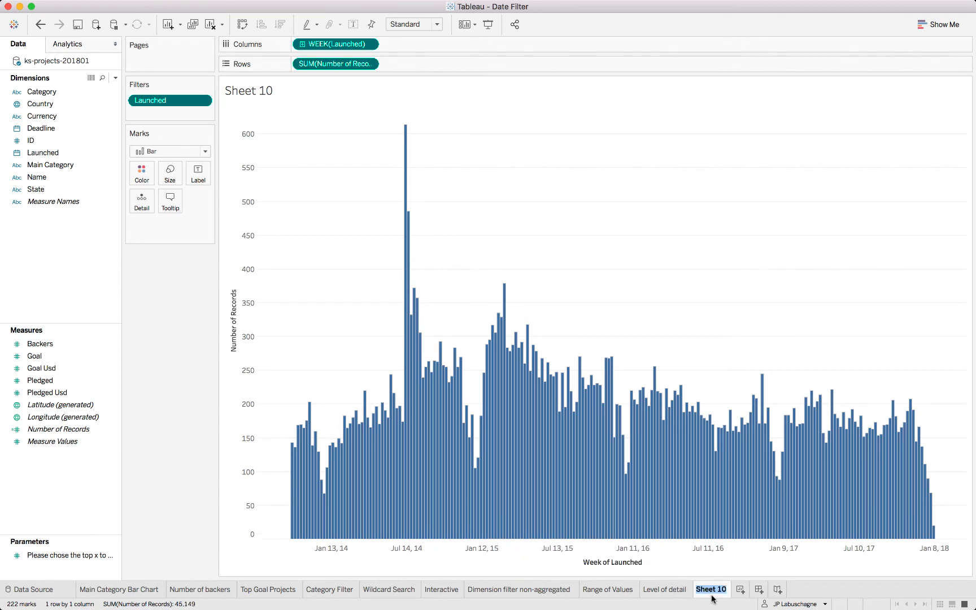
pyautogui.write('Contious')
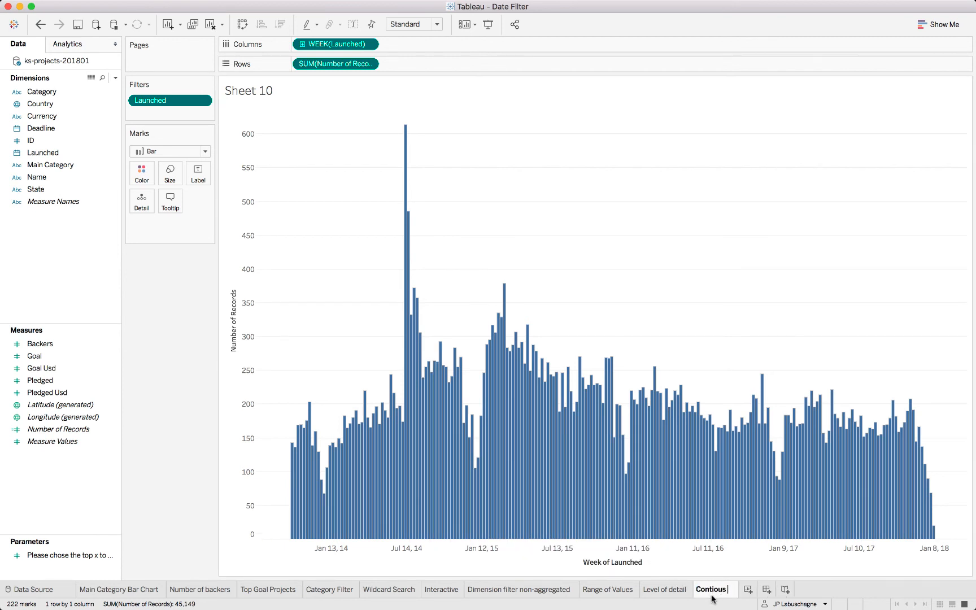
pyautogui.write(' Measure')
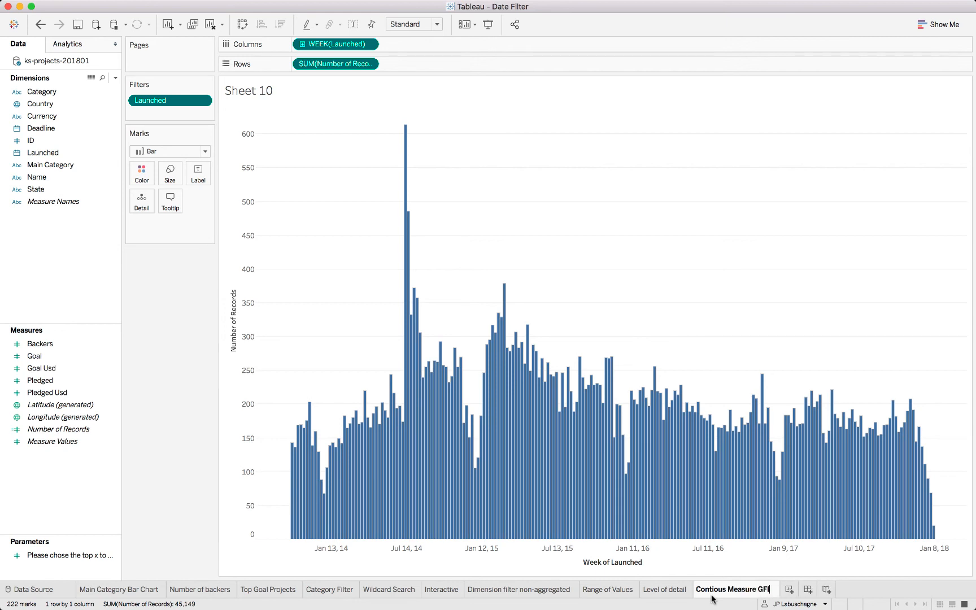
pyautogui.write(' Filter')
pyautogui.press('Return')
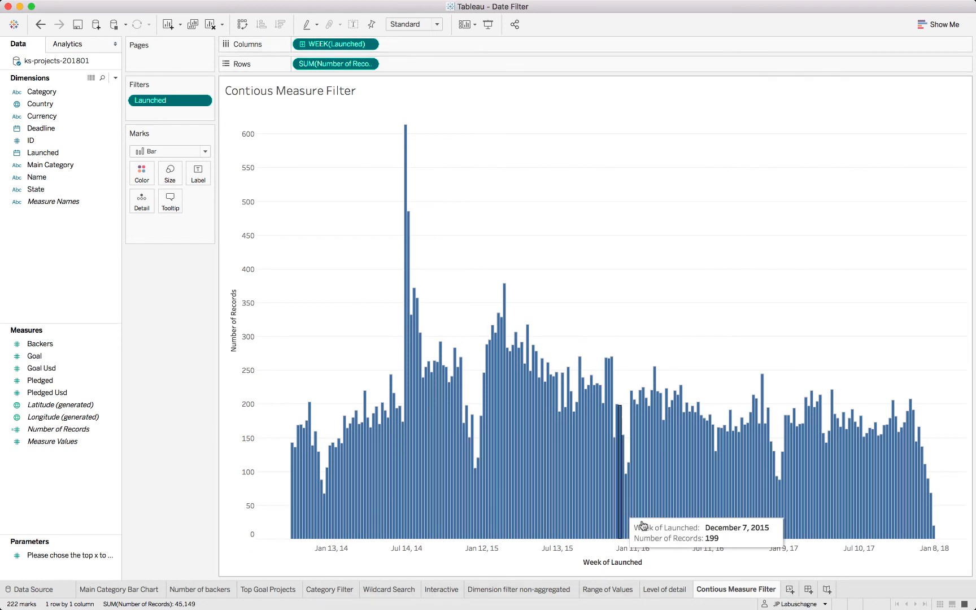
# - Build a Backers bar chart on a new worksheet, replacing Category with Main Category on the columns
pyautogui.click(789, 591)
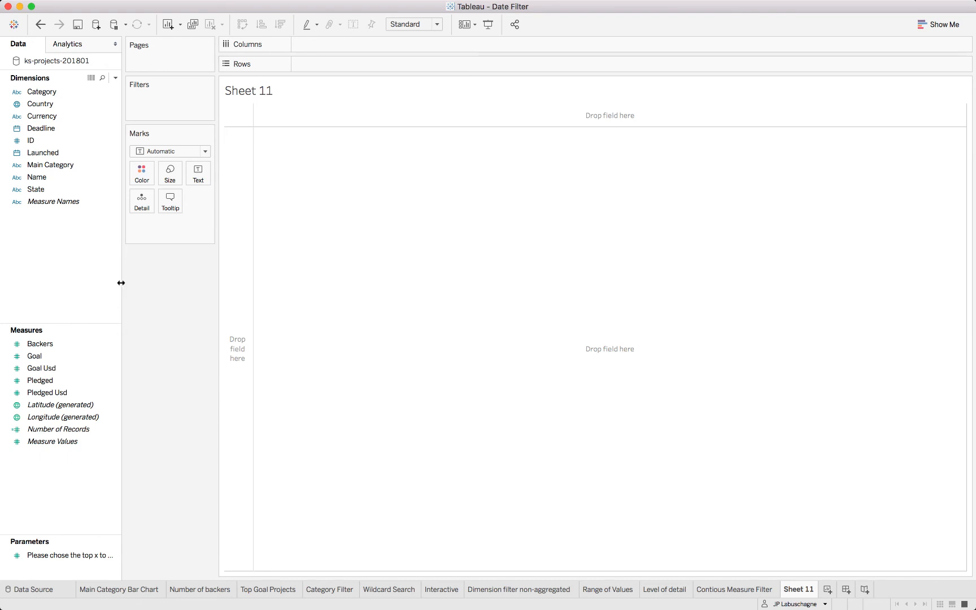
pyautogui.click(66, 348)
pyautogui.doubleClick(66, 347)
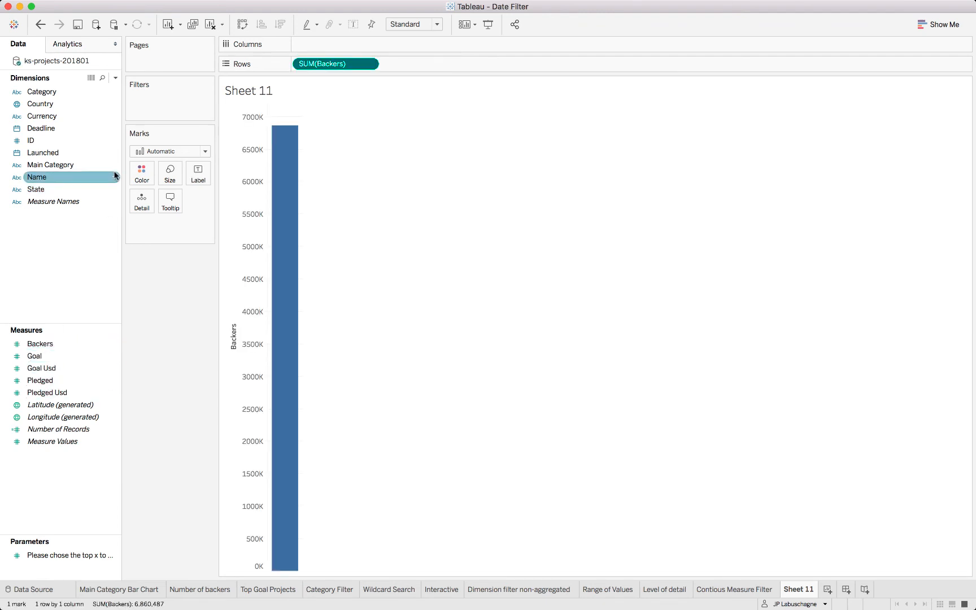
pyautogui.doubleClick(61, 94)
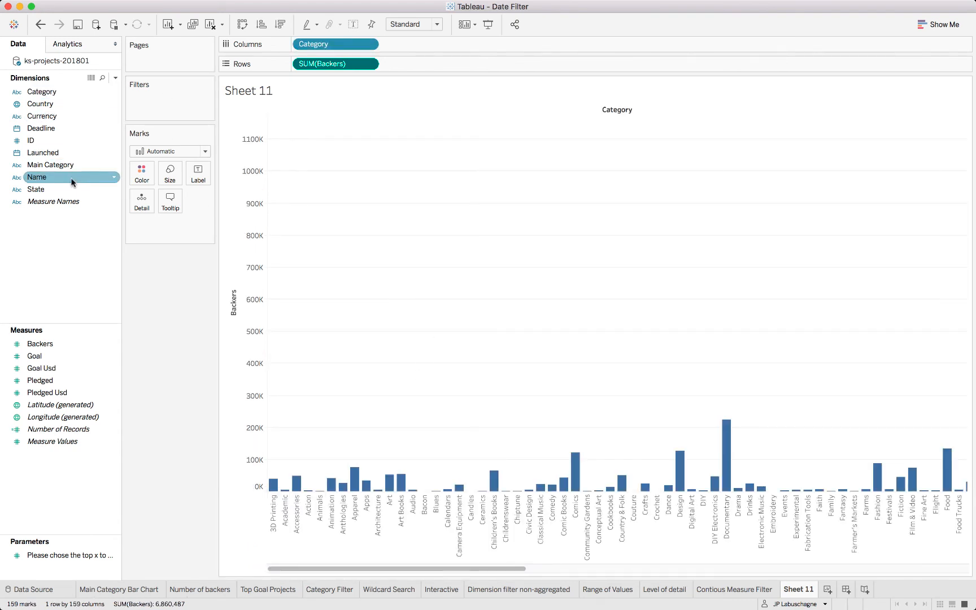
pyautogui.moveTo(71, 168); pyautogui.dragTo(336, 49)
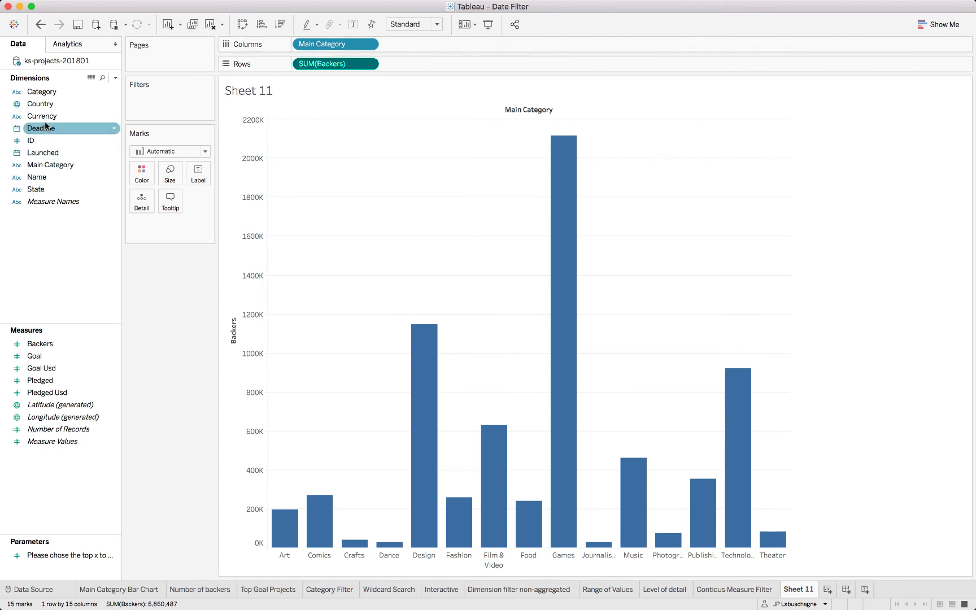
# - Filter the Backers chart on Launched by Quarters, keeping only Q1
pyautogui.moveTo(45, 152); pyautogui.dragTo(152, 96)
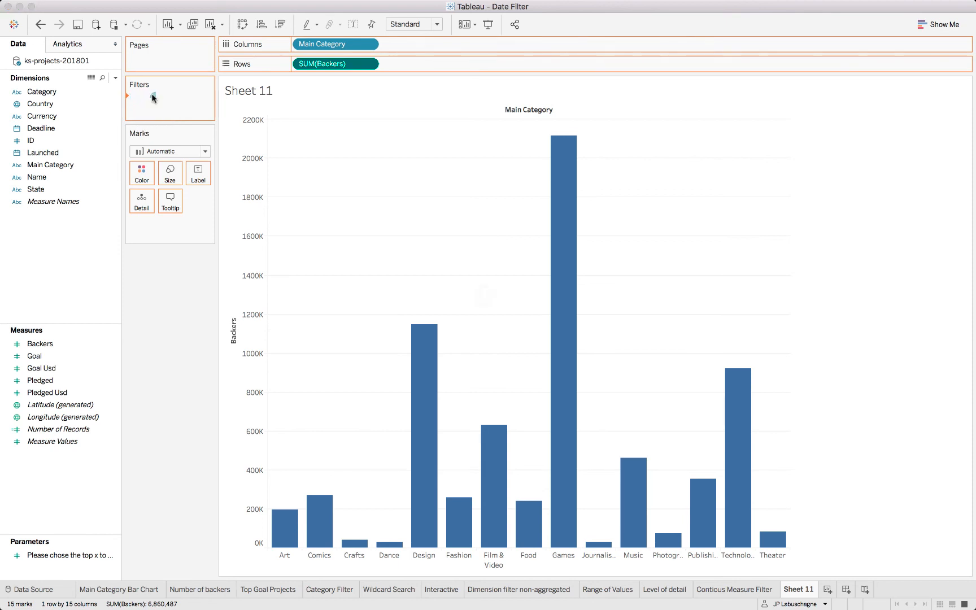
pyautogui.click(447, 257)
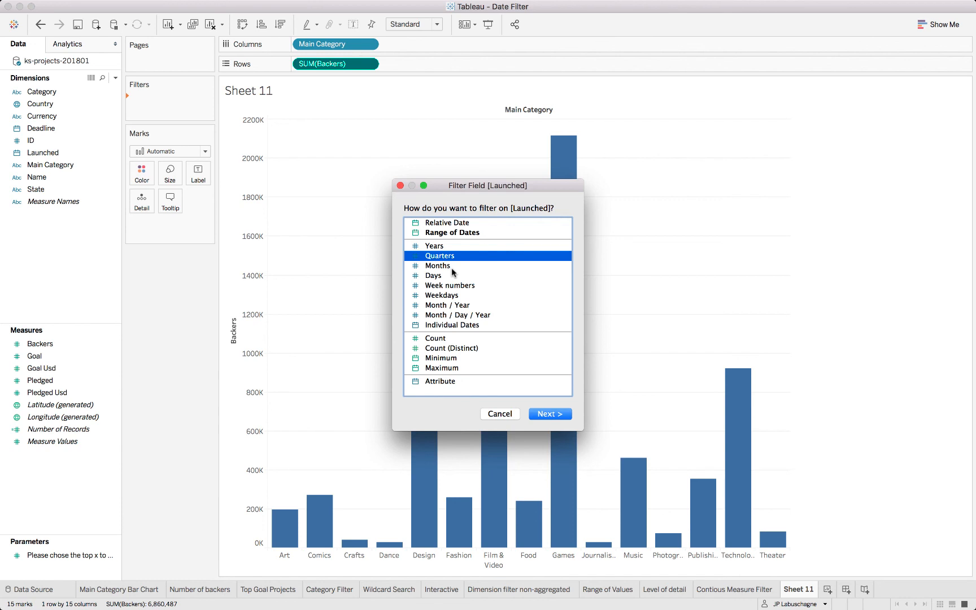
pyautogui.click(550, 414)
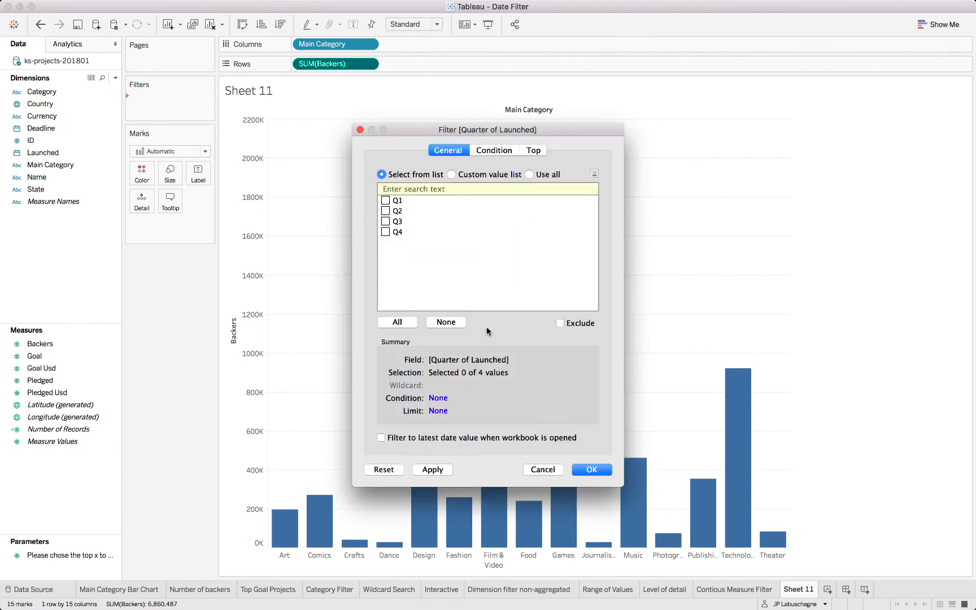
pyautogui.click(385, 200)
pyautogui.click(440, 471)
pyautogui.click(587, 469)
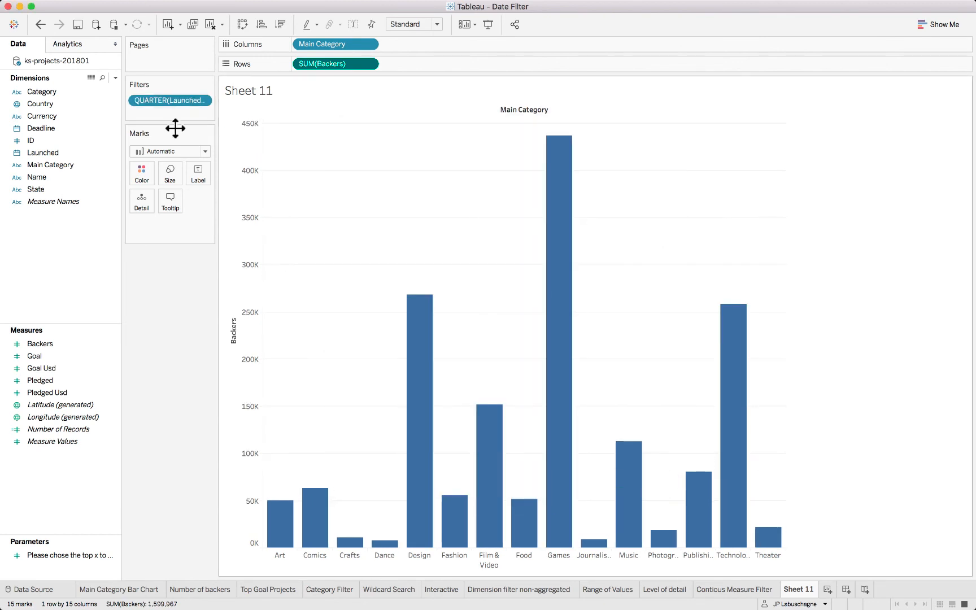
# - Show the quarter filter beside the chart and change it to a single-value list
pyautogui.click(207, 101)
pyautogui.click(149, 131)
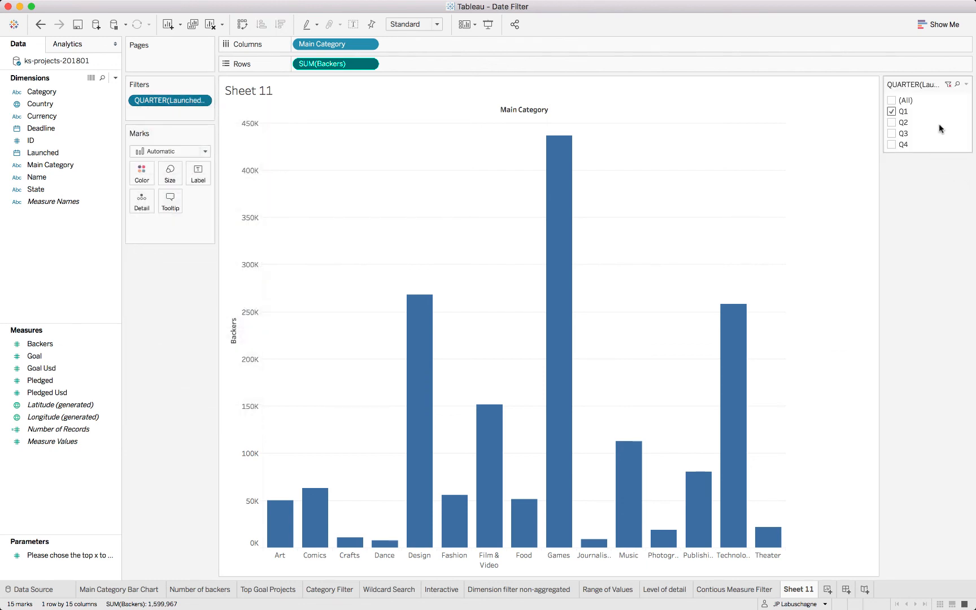
pyautogui.click(966, 83)
pyautogui.click(928, 187)
# - Step the quarter filter through Q2, Q3 and Q4 to compare backers per main category, and return it to Q1
pyautogui.click(891, 122)
pyautogui.click(891, 133)
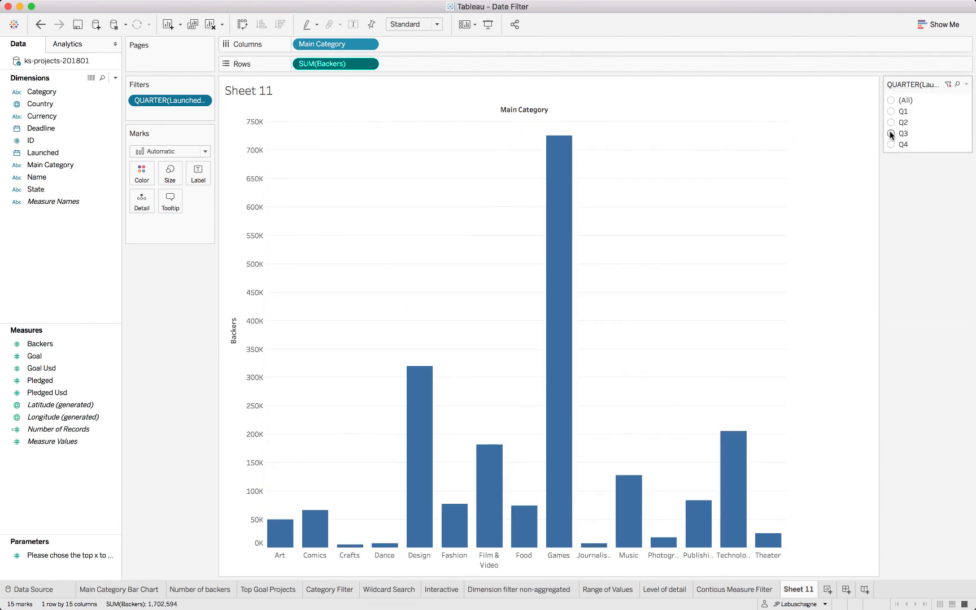
pyautogui.click(890, 143)
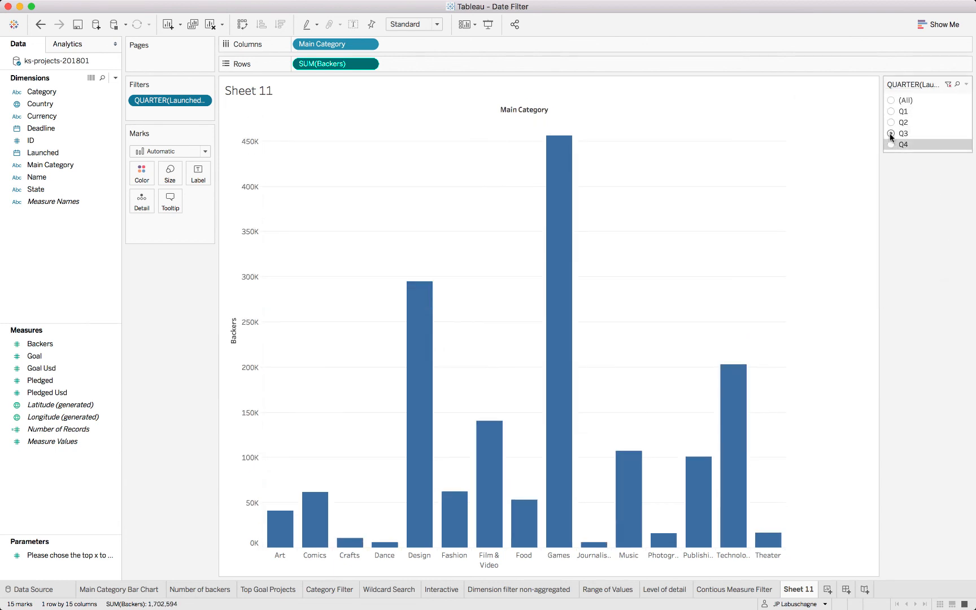
pyautogui.click(891, 133)
pyautogui.click(891, 122)
pyautogui.click(891, 112)
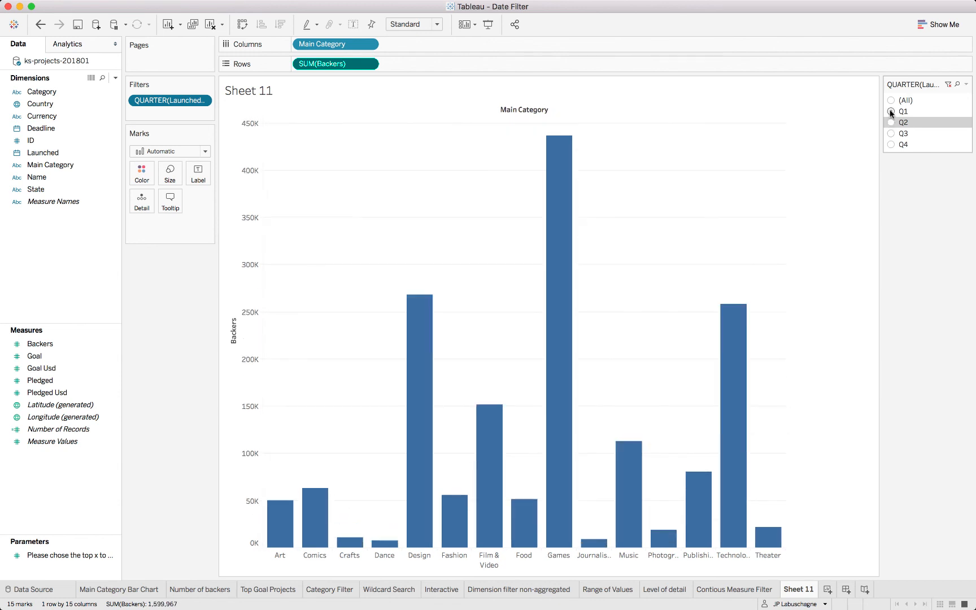